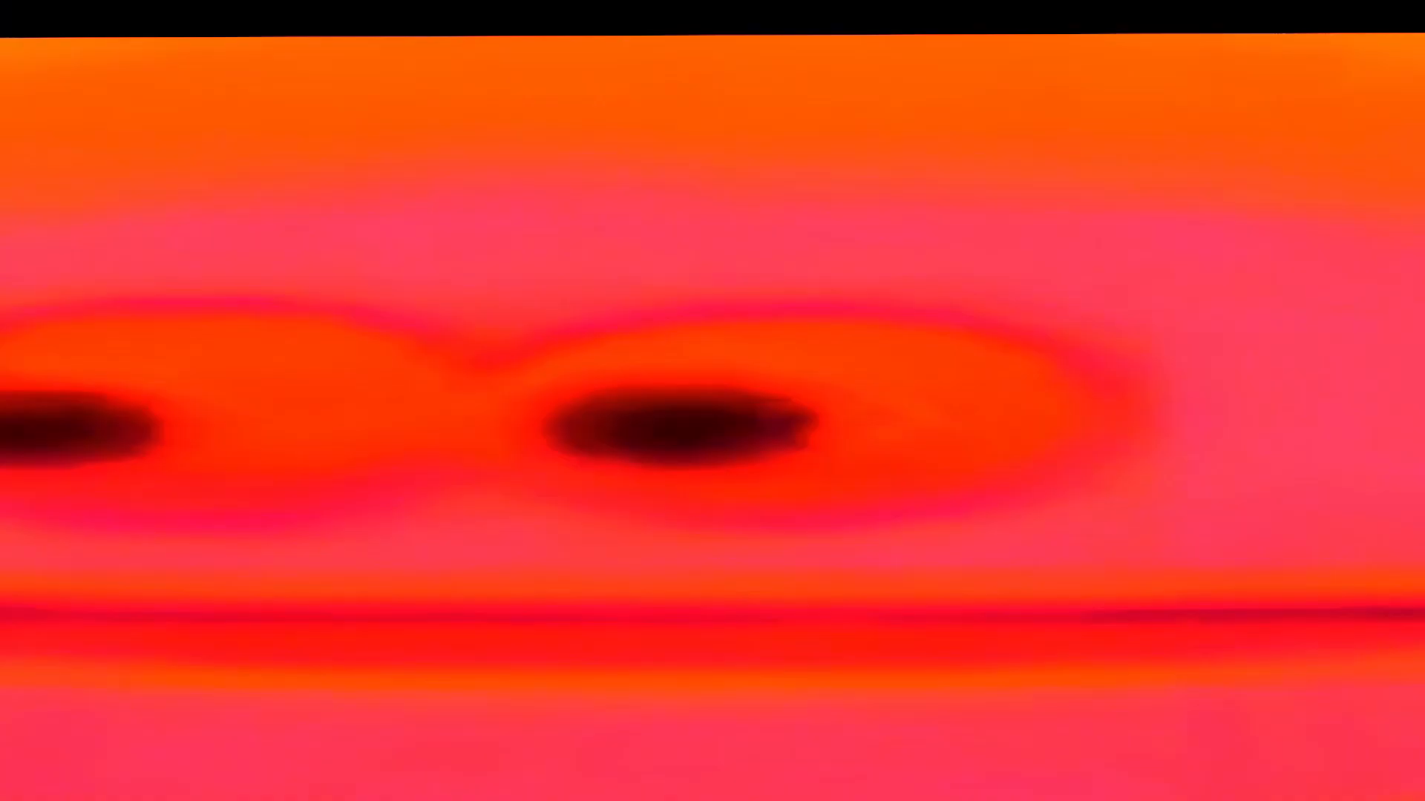
Delete the existing red-tinted emoji clip from Timeline 1
{"action": "key", "text": "Escape"}
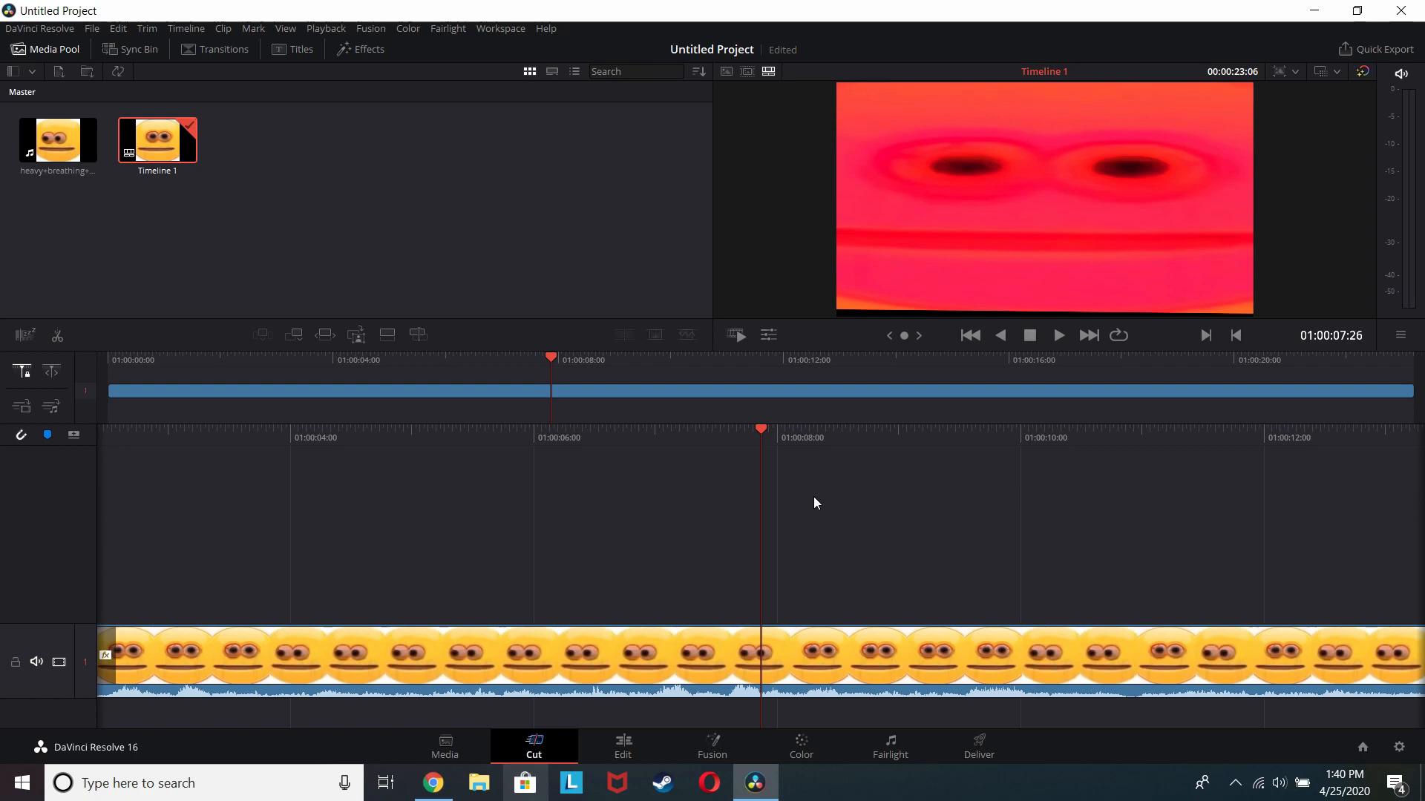
{"action": "left_click_drag", "start_coordinate": [727, 446], "coordinate": [1194, 484]}
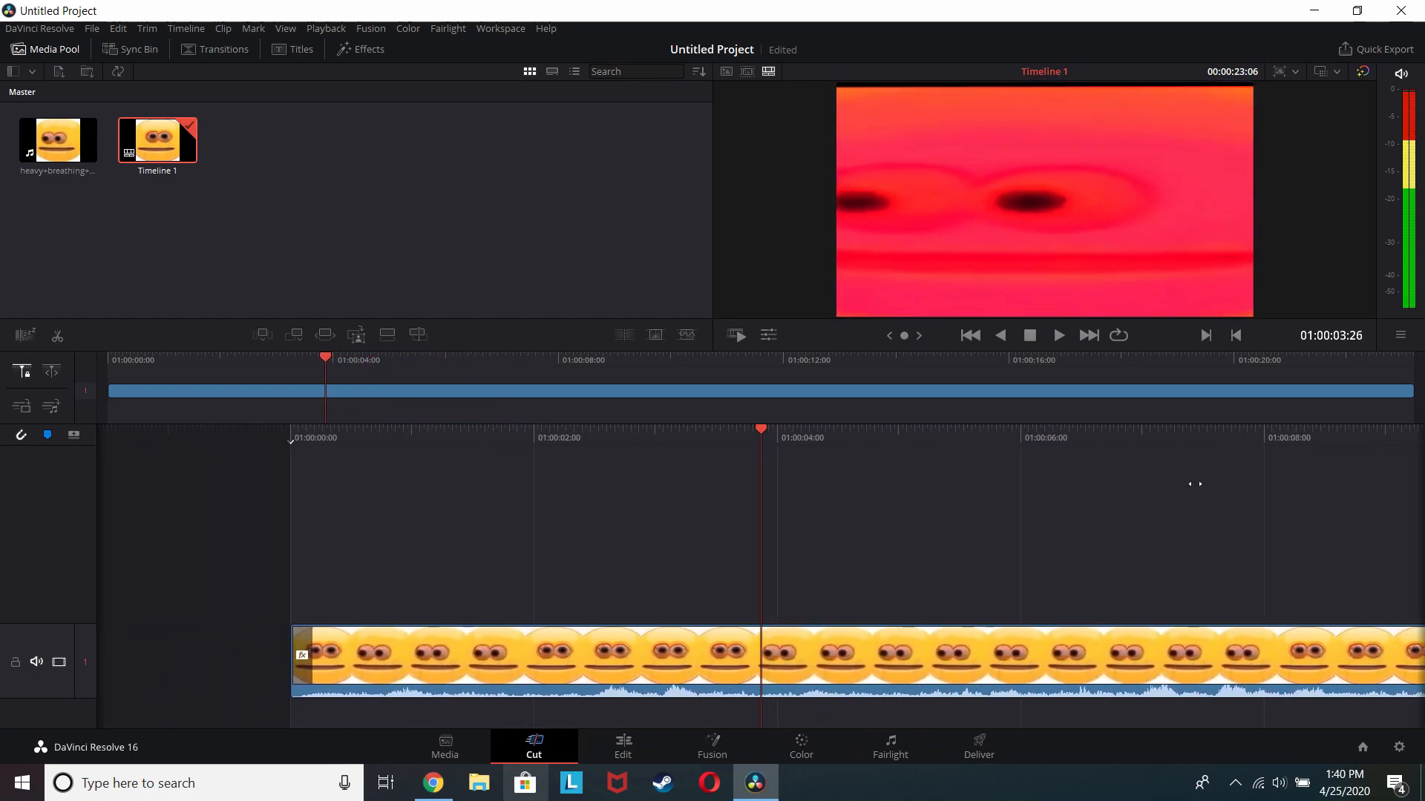
{"action": "left_click", "coordinate": [929, 663]}
{"action": "key", "text": "Delete"}
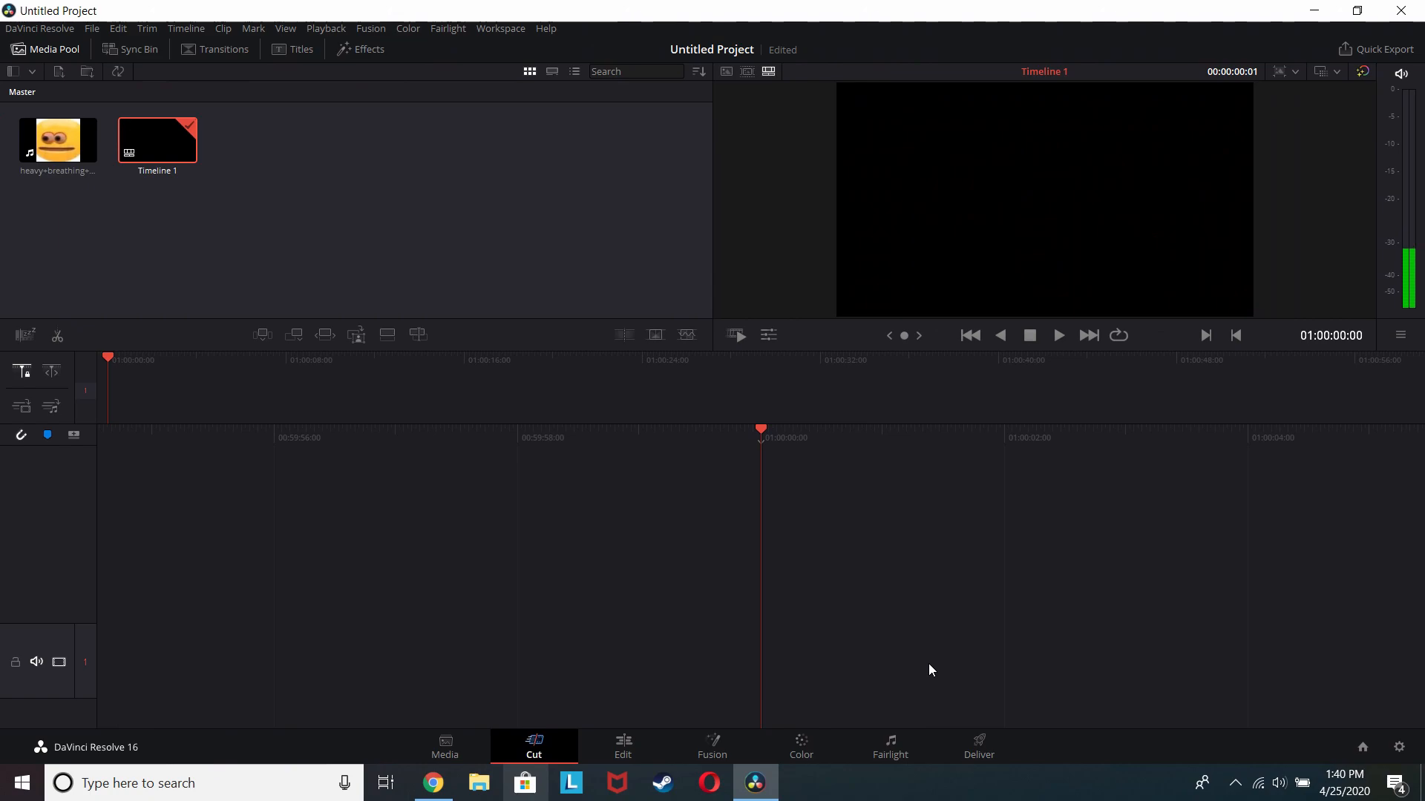
Place the original heavy+breathing+emoji clip at the start of the timeline and preview it
{"action": "left_click", "coordinate": [43, 145]}
{"action": "left_click_drag", "start_coordinate": [43, 145], "coordinate": [765, 528]}
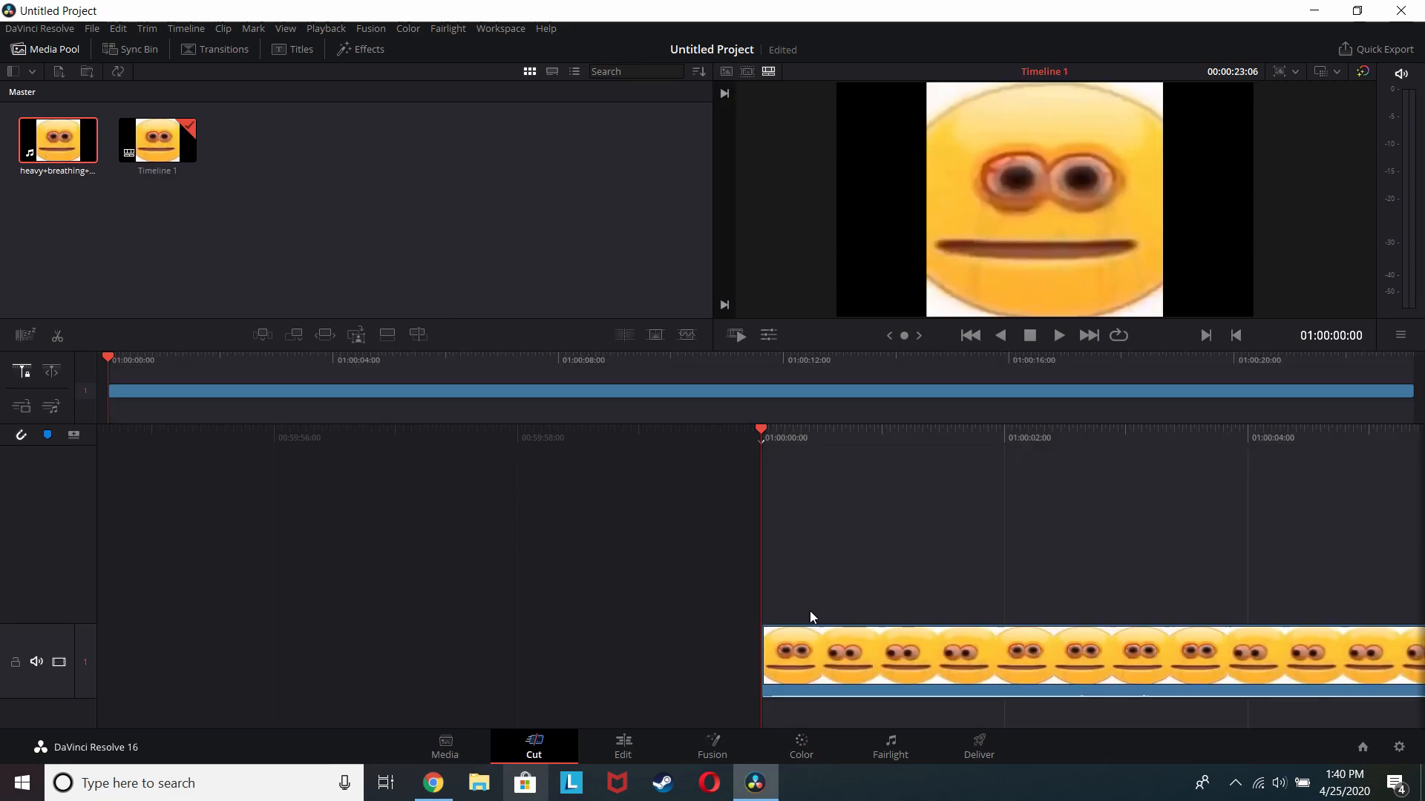
{"action": "key", "text": "space"}
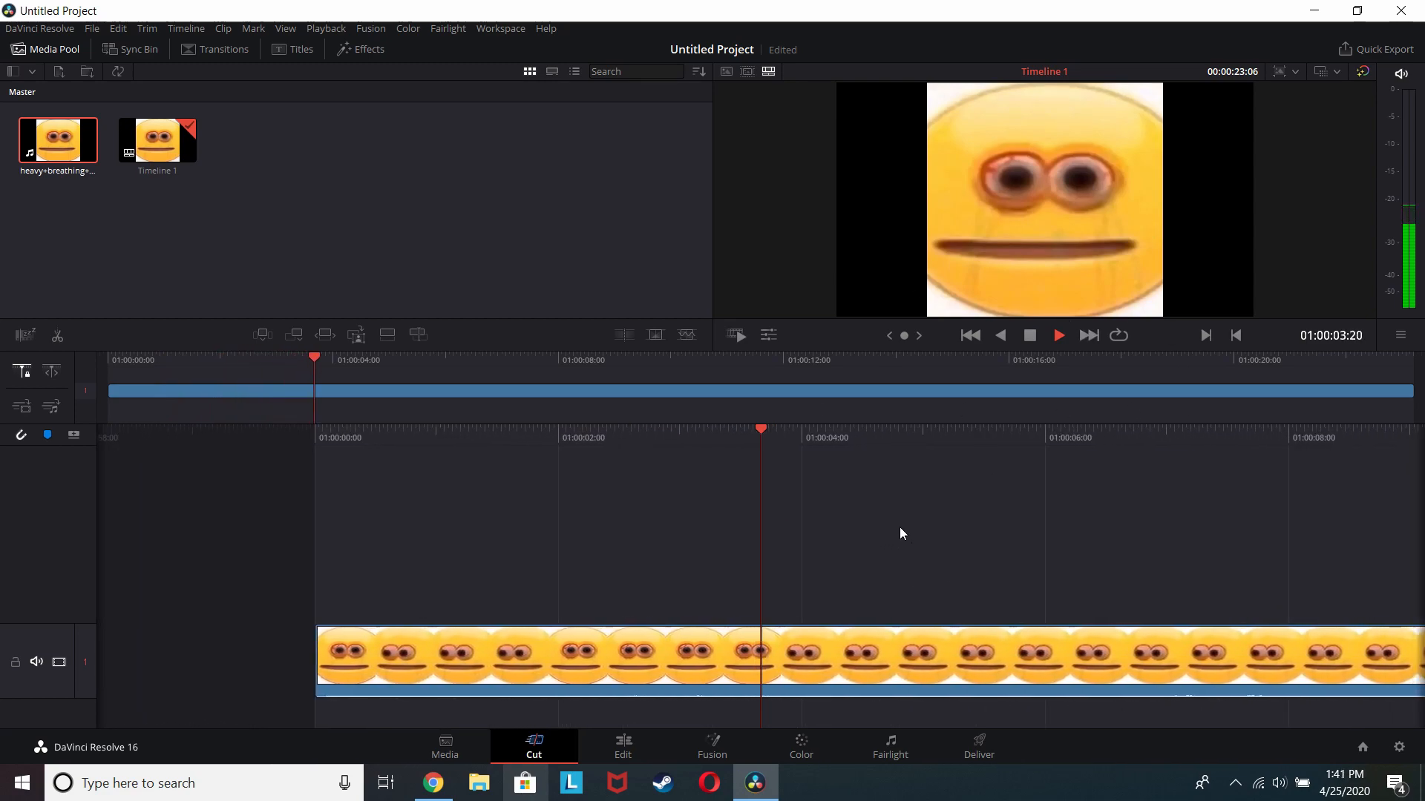
{"action": "key", "text": "space"}
{"action": "key", "text": "Home"}
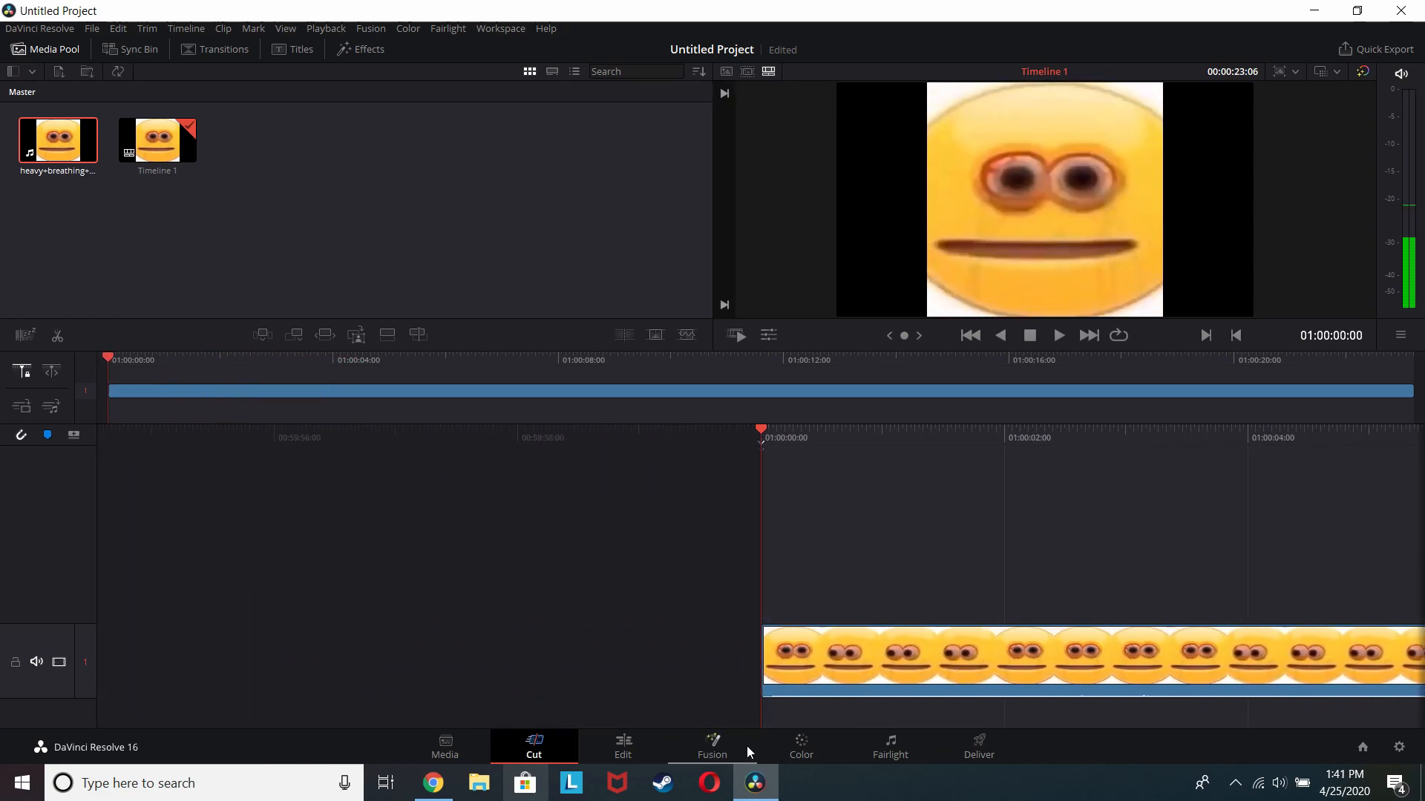
On the Fairlight page, apply the Distortion audio effect to the emoji clip on Audio 1
{"action": "left_click", "coordinate": [839, 653]}
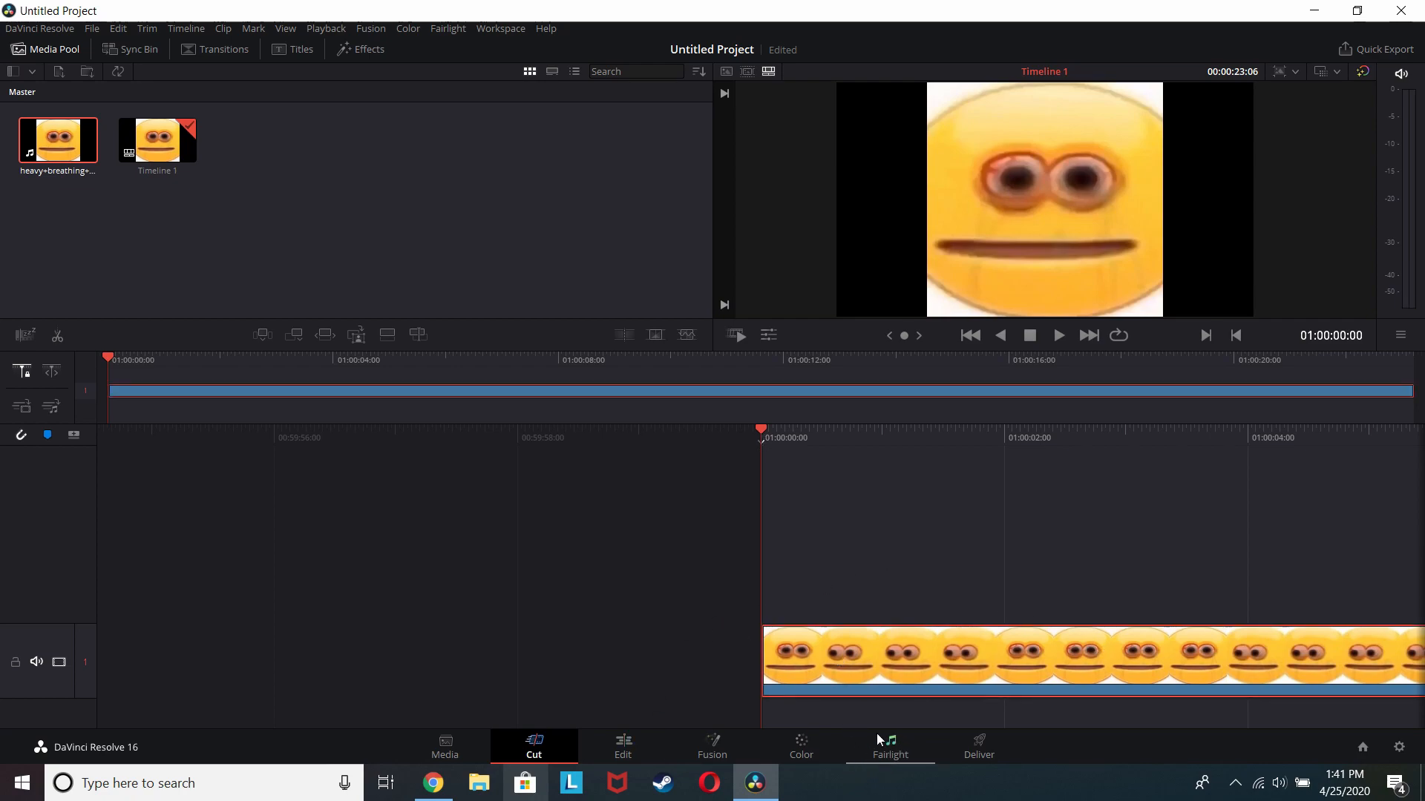
{"action": "left_click", "coordinate": [898, 749]}
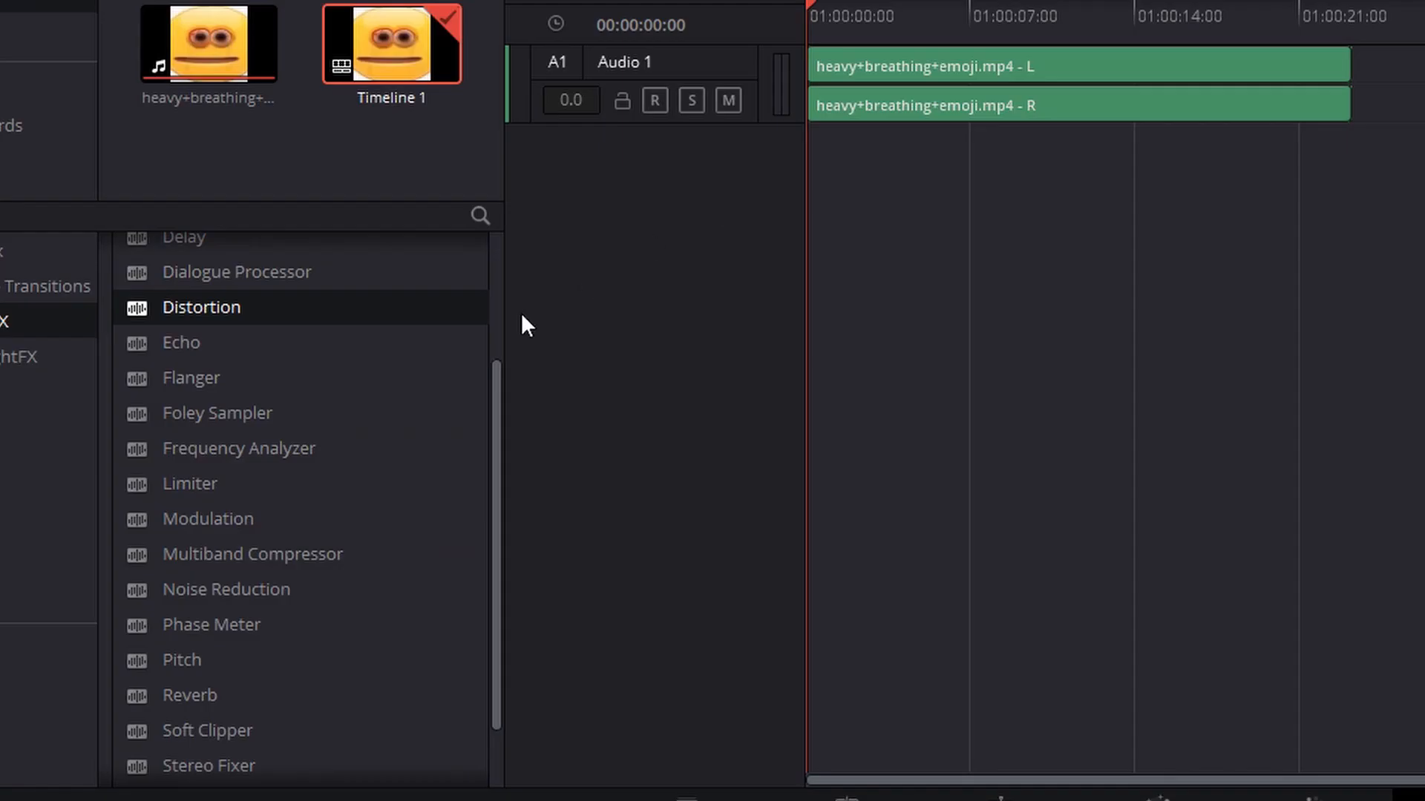
{"action": "scroll", "coordinate": [229, 501], "scroll_direction": "up", "scroll_amount": 3}
{"action": "scroll", "coordinate": [207, 506], "scroll_direction": "down", "scroll_amount": 1}
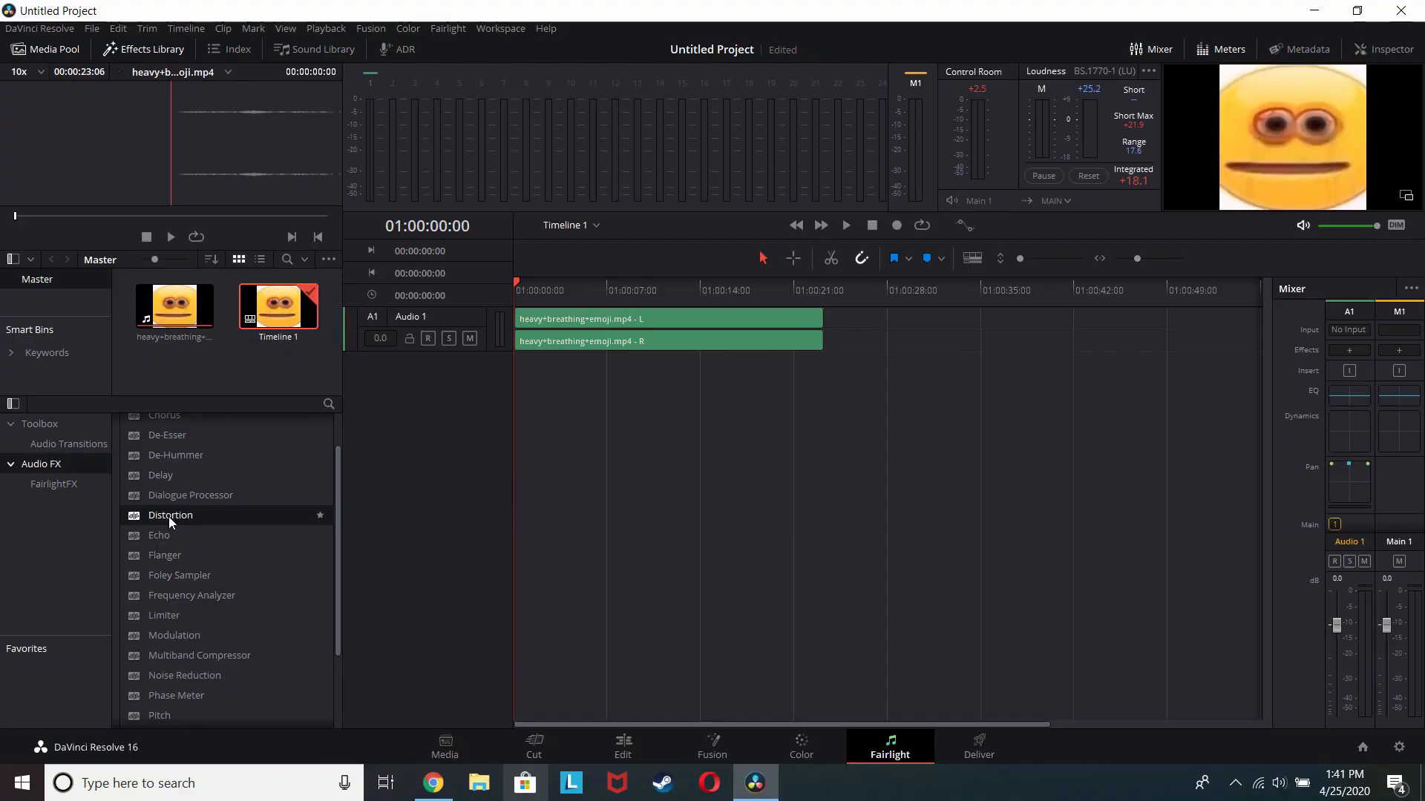
{"action": "left_click_drag", "start_coordinate": [198, 413], "coordinate": [939, 75]}
{"action": "left_click_drag", "start_coordinate": [589, 324], "coordinate": [594, 318]}
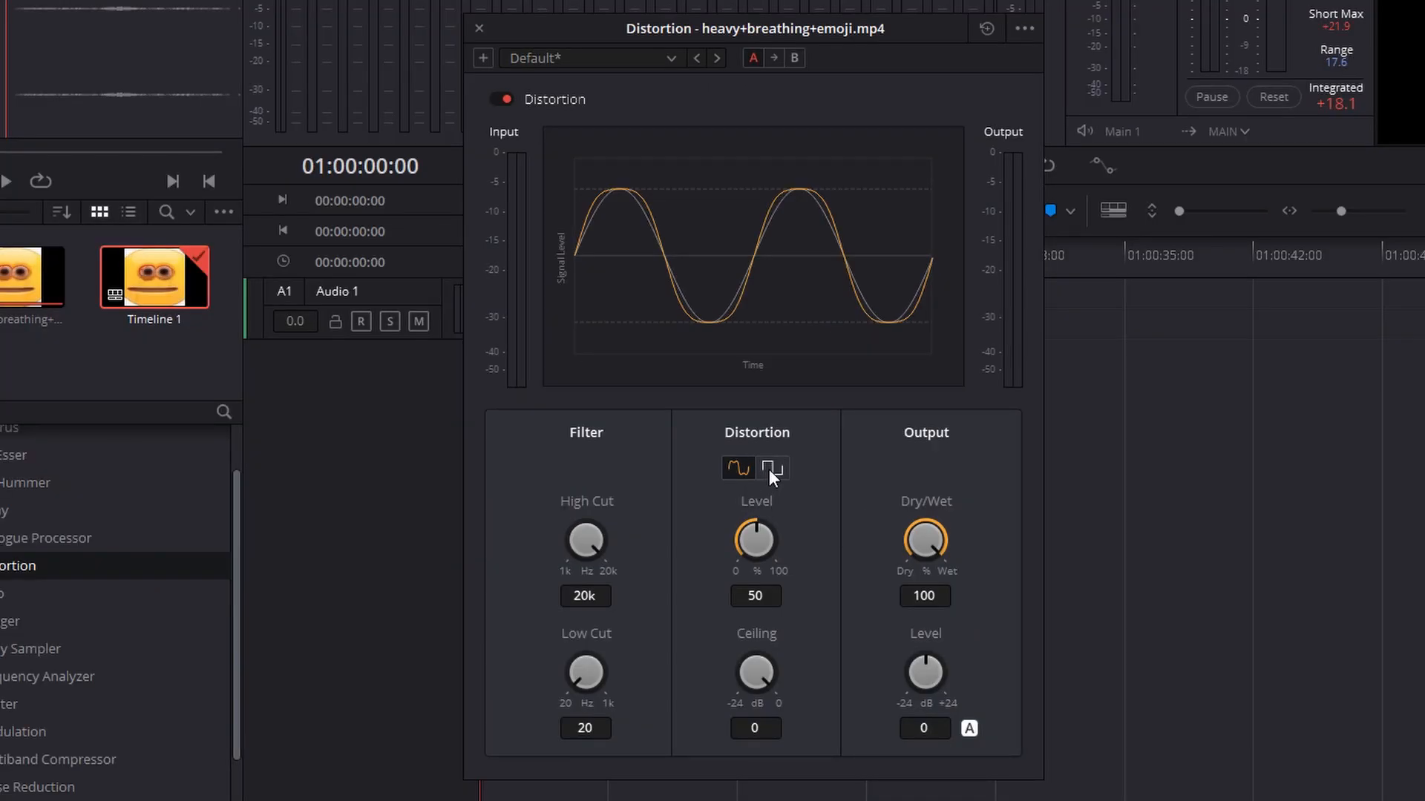
Set the distortion to the square waveform with distortion Level 100, output Level 24 dB and High Cut 1k
{"action": "left_click", "coordinate": [771, 466]}
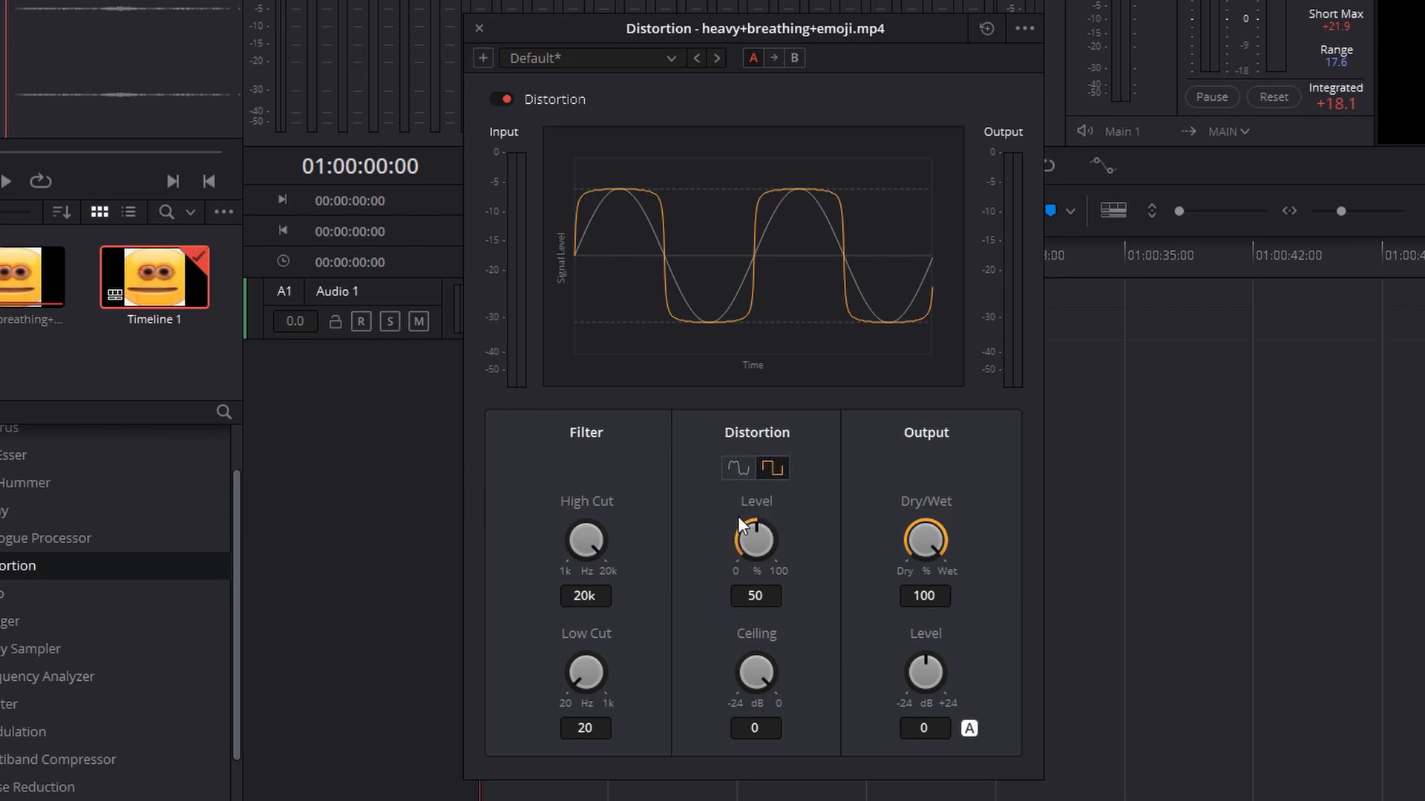
{"action": "left_click_drag", "start_coordinate": [745, 527], "coordinate": [1027, 714]}
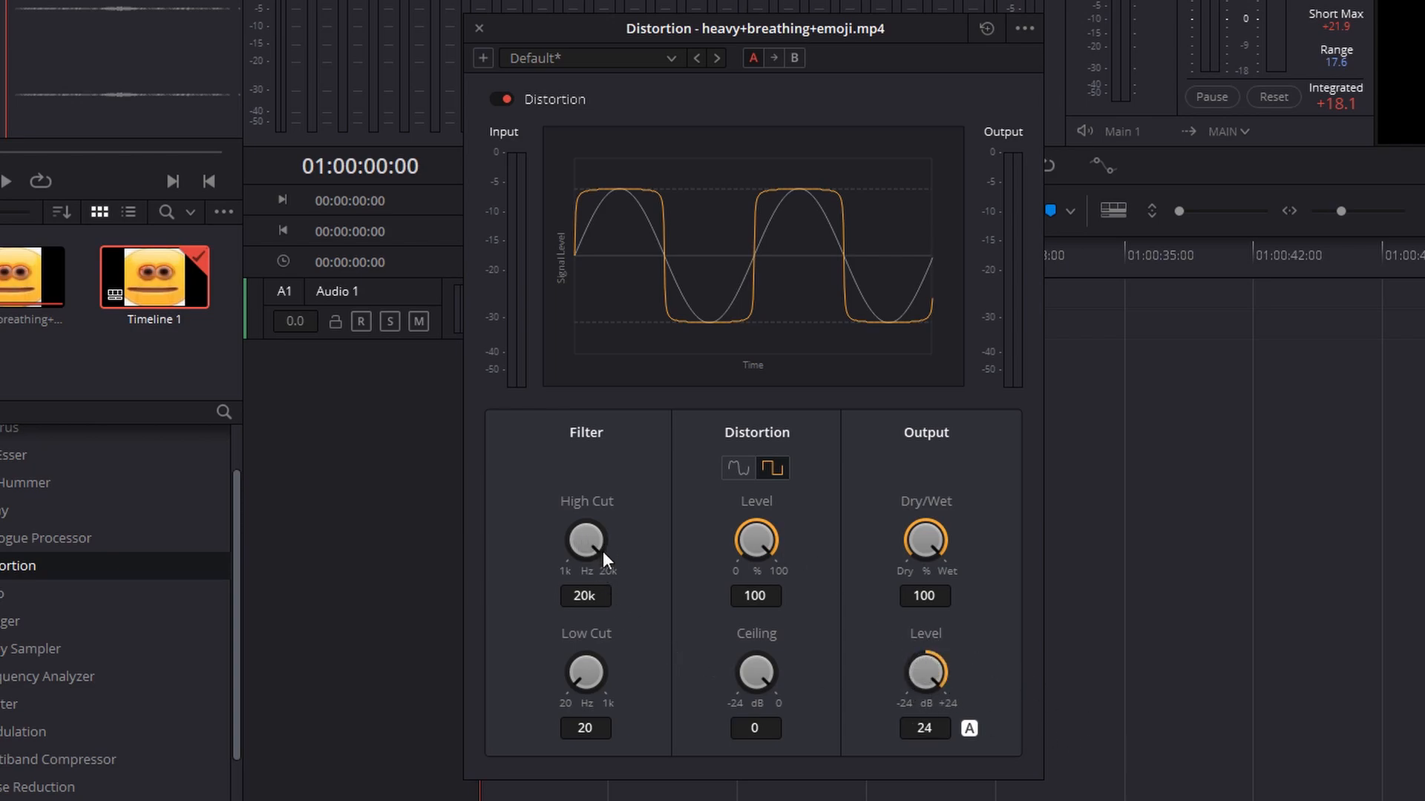
{"action": "left_click_drag", "start_coordinate": [598, 545], "coordinate": [591, 593]}
{"action": "left_click_drag", "start_coordinate": [578, 524], "coordinate": [450, 685]}
Play back the clip to hear the distorted audio, and close the Distortion settings
{"action": "left_click_drag", "start_coordinate": [766, 29], "coordinate": [1211, 316]}
{"action": "key", "text": "space"}
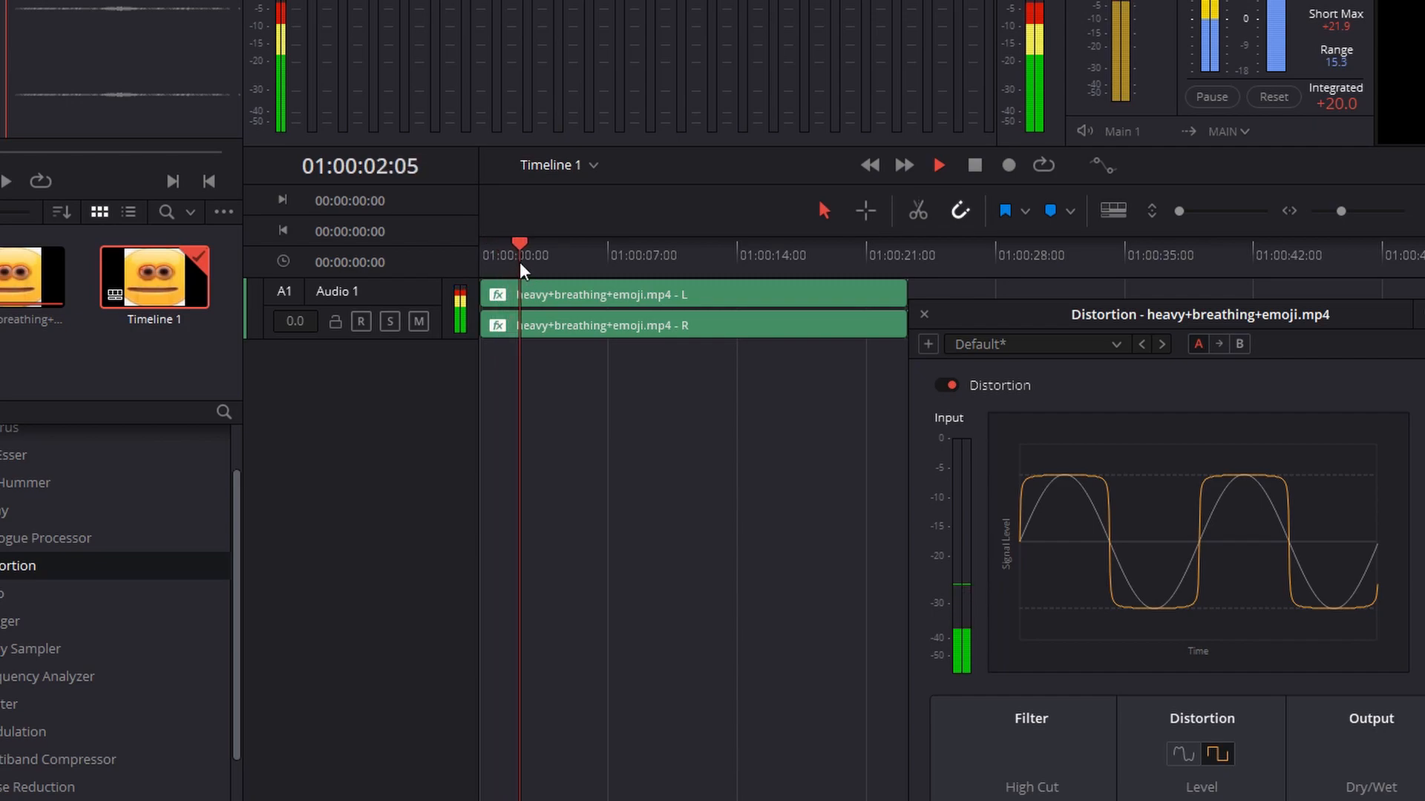
{"action": "key", "text": "space"}
{"action": "left_click_drag", "start_coordinate": [1061, 315], "coordinate": [905, 24]}
{"action": "left_click_drag", "start_coordinate": [1060, 670], "coordinate": [1134, 687]}
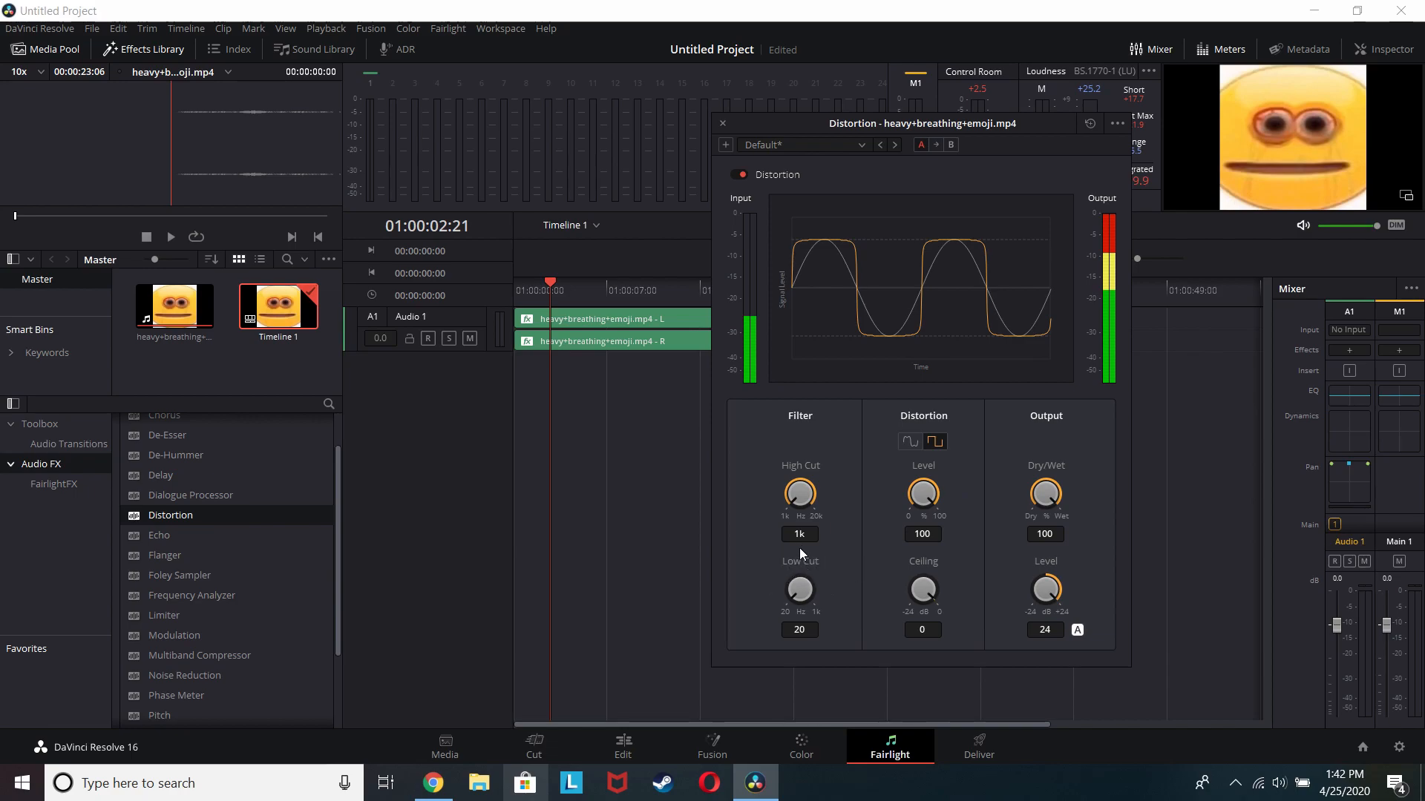
{"action": "left_click_drag", "start_coordinate": [788, 598], "coordinate": [1044, 665]}
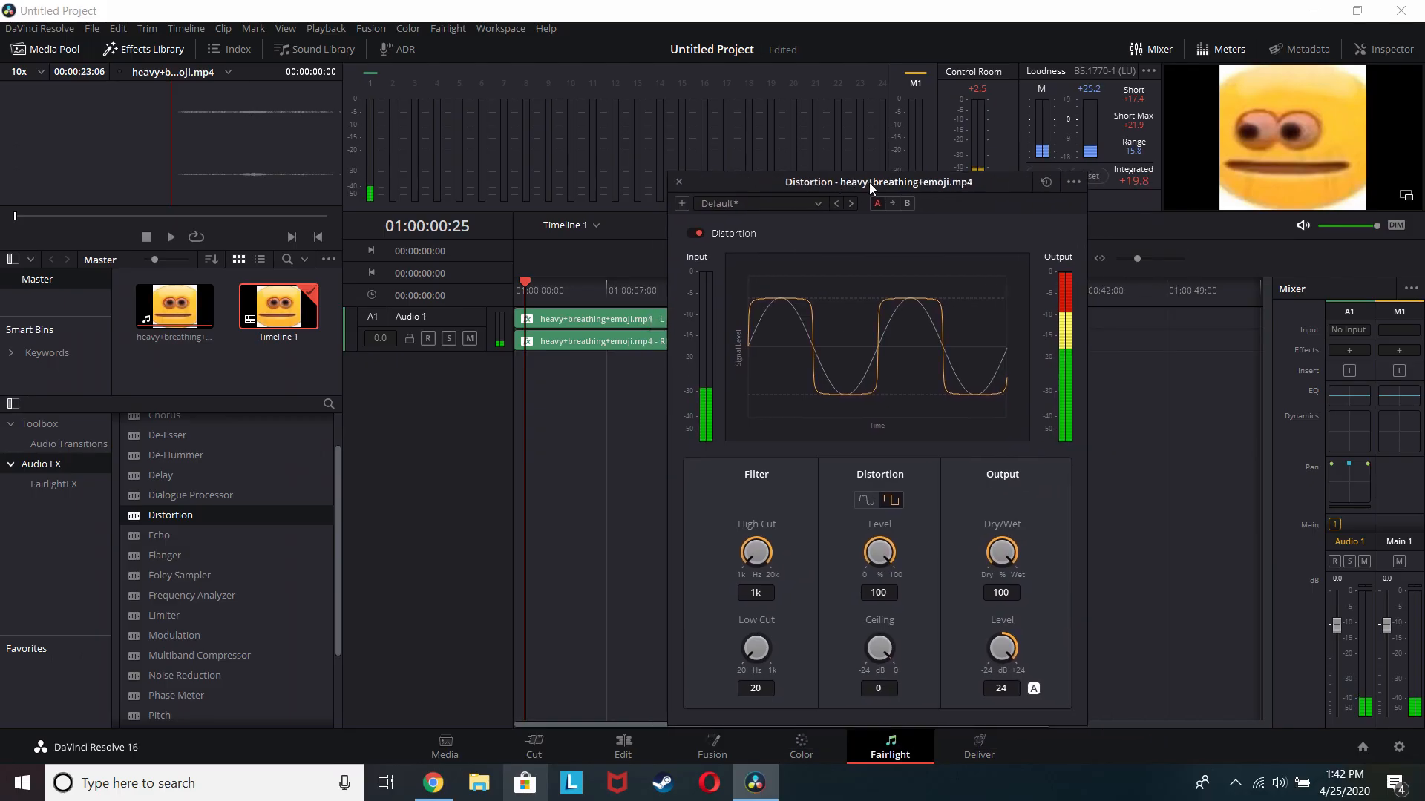
{"action": "left_click", "coordinate": [757, 159]}
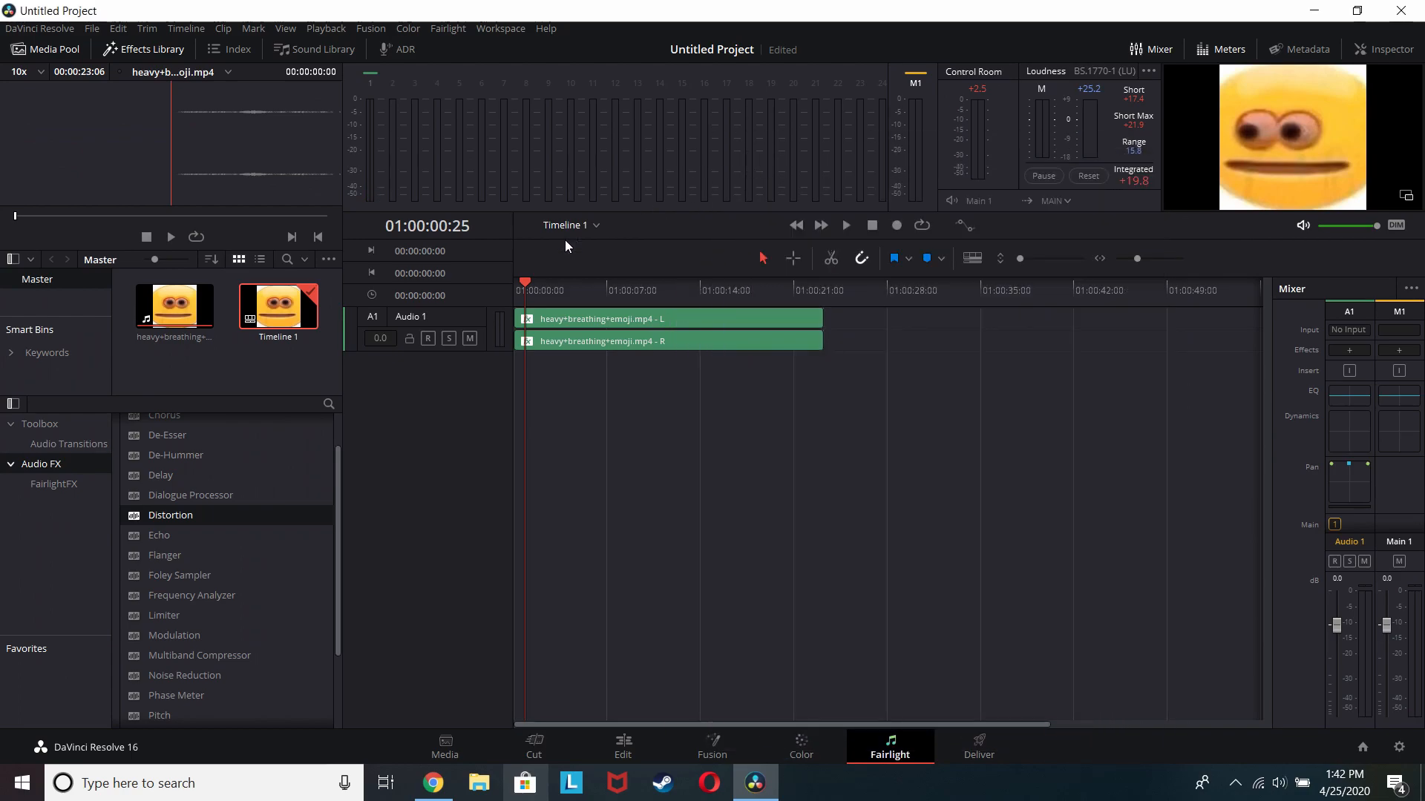
On the Edit page, raise the volume of the emoji clip's audio on Audio 1 and play it back
{"action": "left_click", "coordinate": [624, 751]}
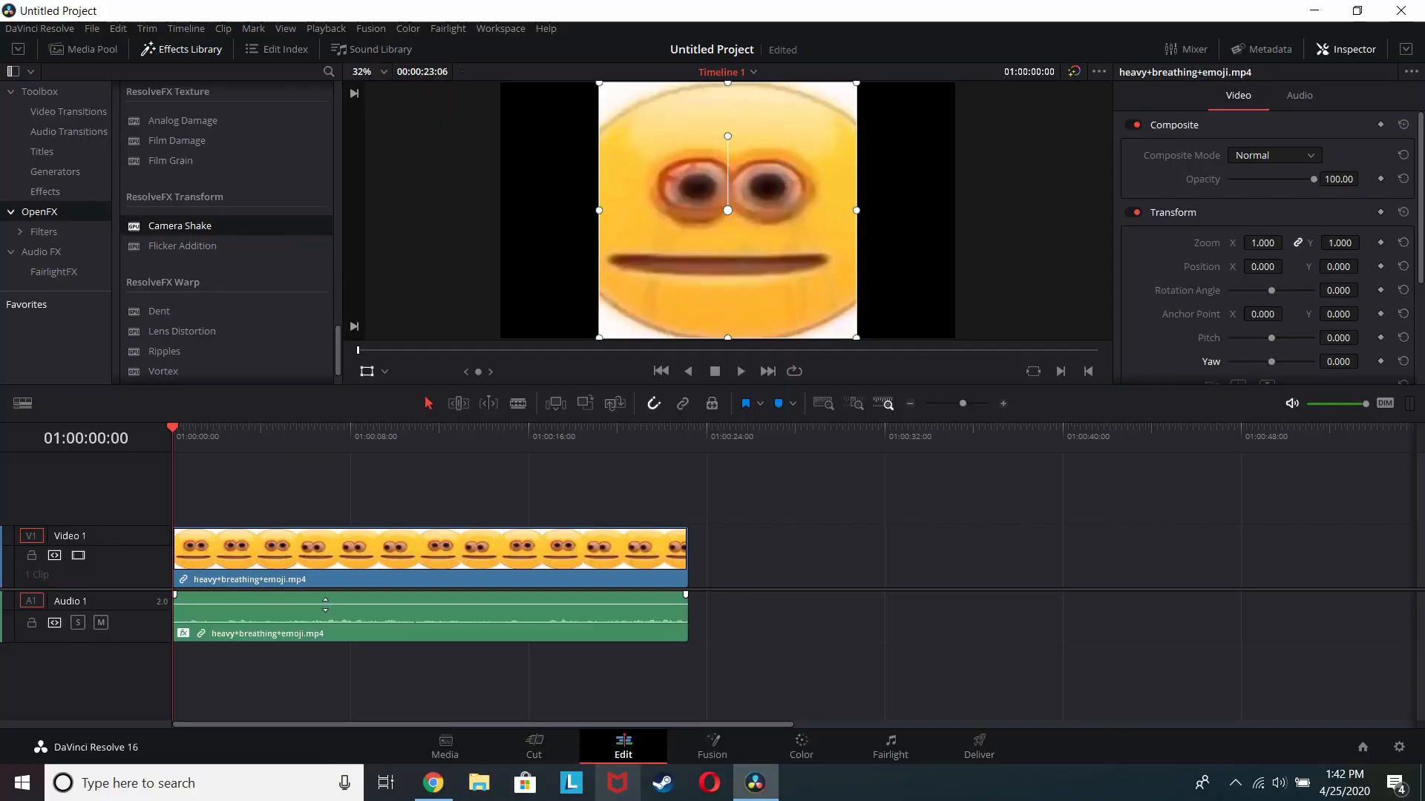
{"action": "left_click_drag", "start_coordinate": [364, 614], "coordinate": [364, 598]}
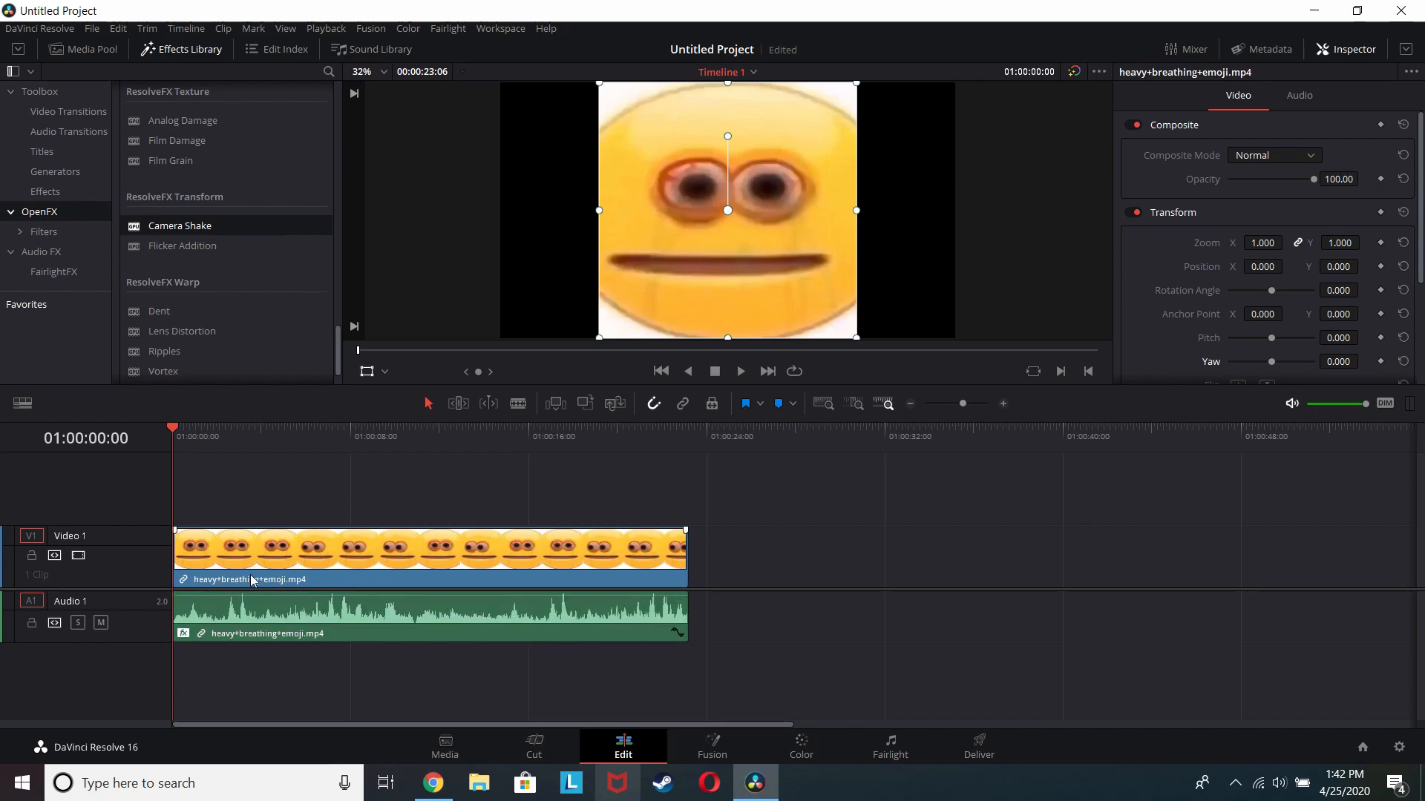
{"action": "key", "text": "space"}
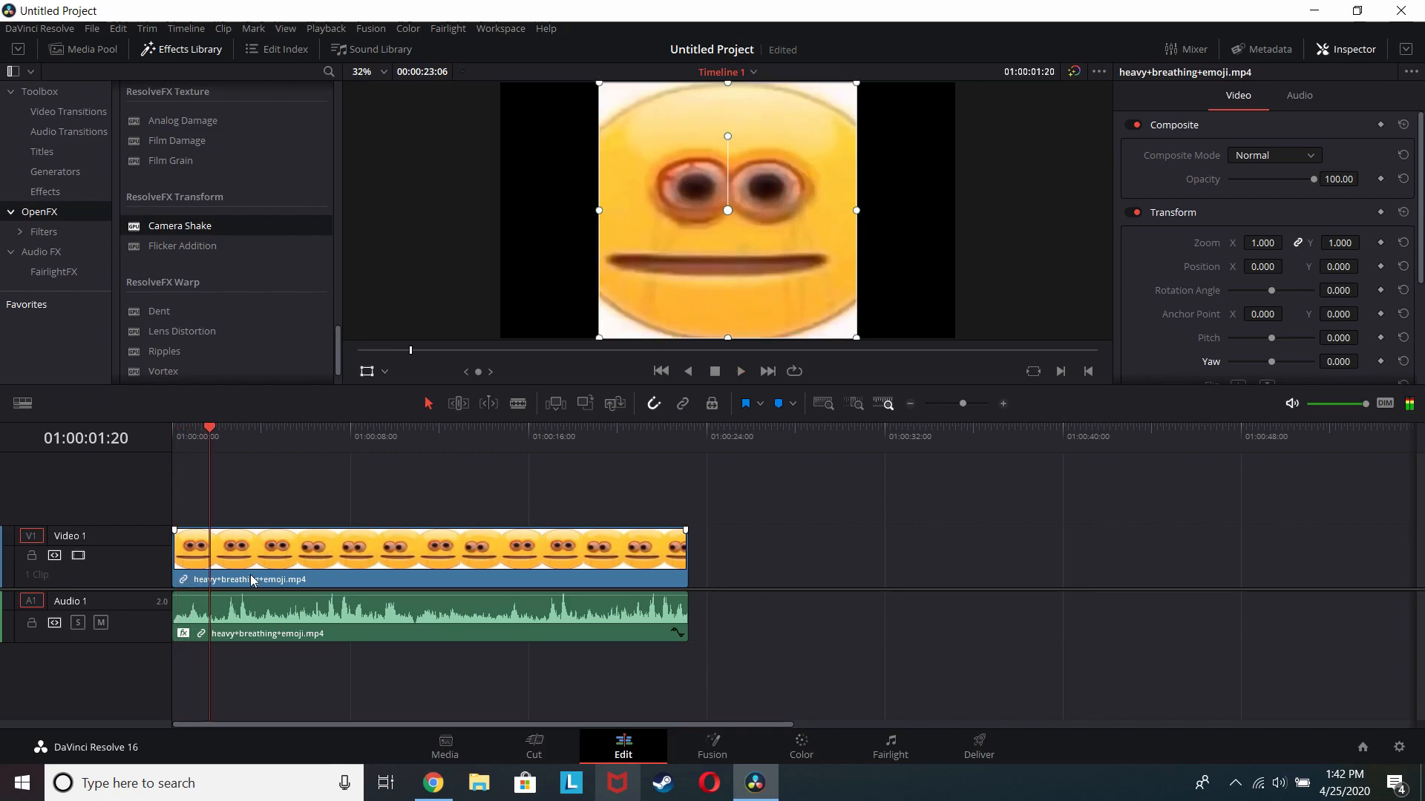
In the Color page's RGB Mixer, raise the emoji clip's Red Output to R 2.00, G 1.10 and B 0.59
{"action": "left_click", "coordinate": [464, 573]}
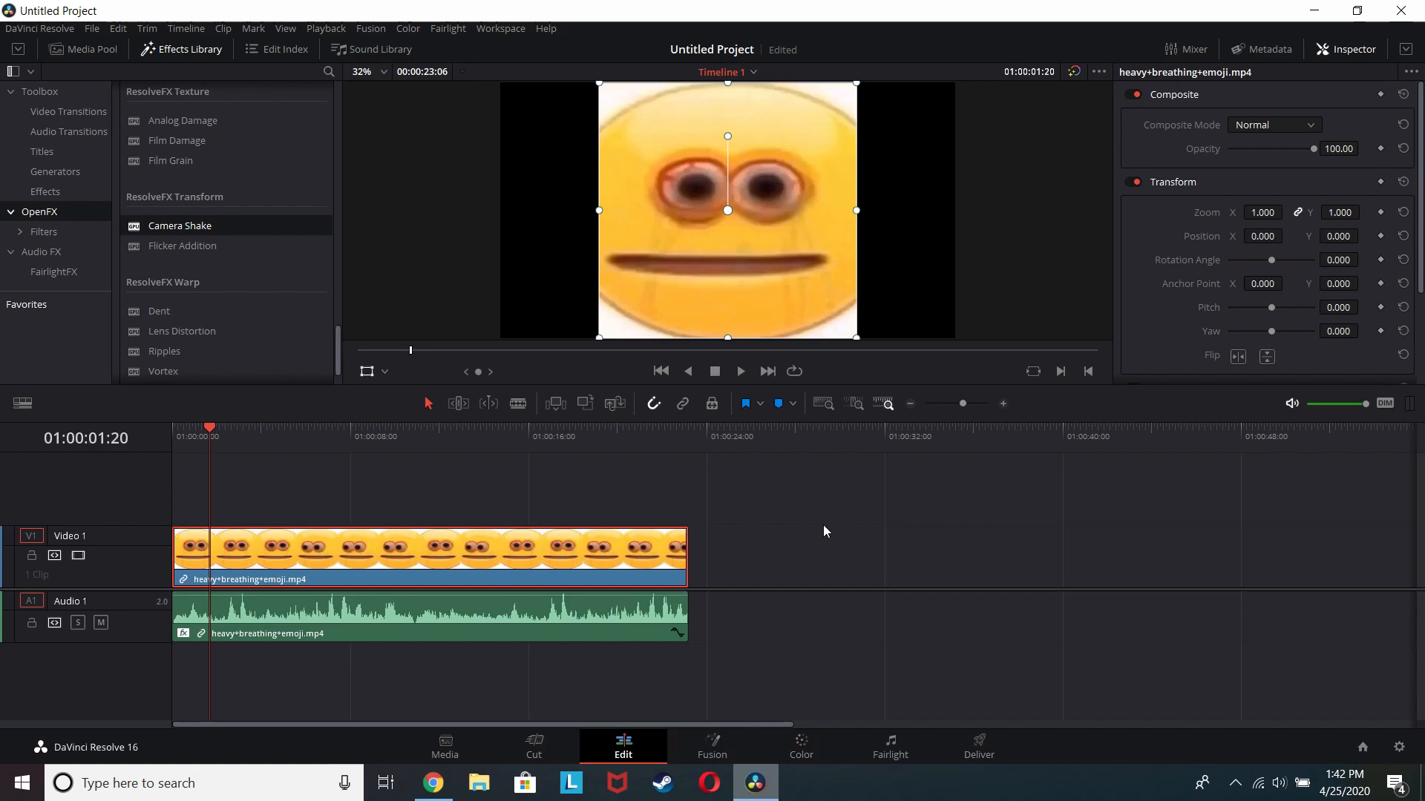
{"action": "left_click", "coordinate": [813, 743]}
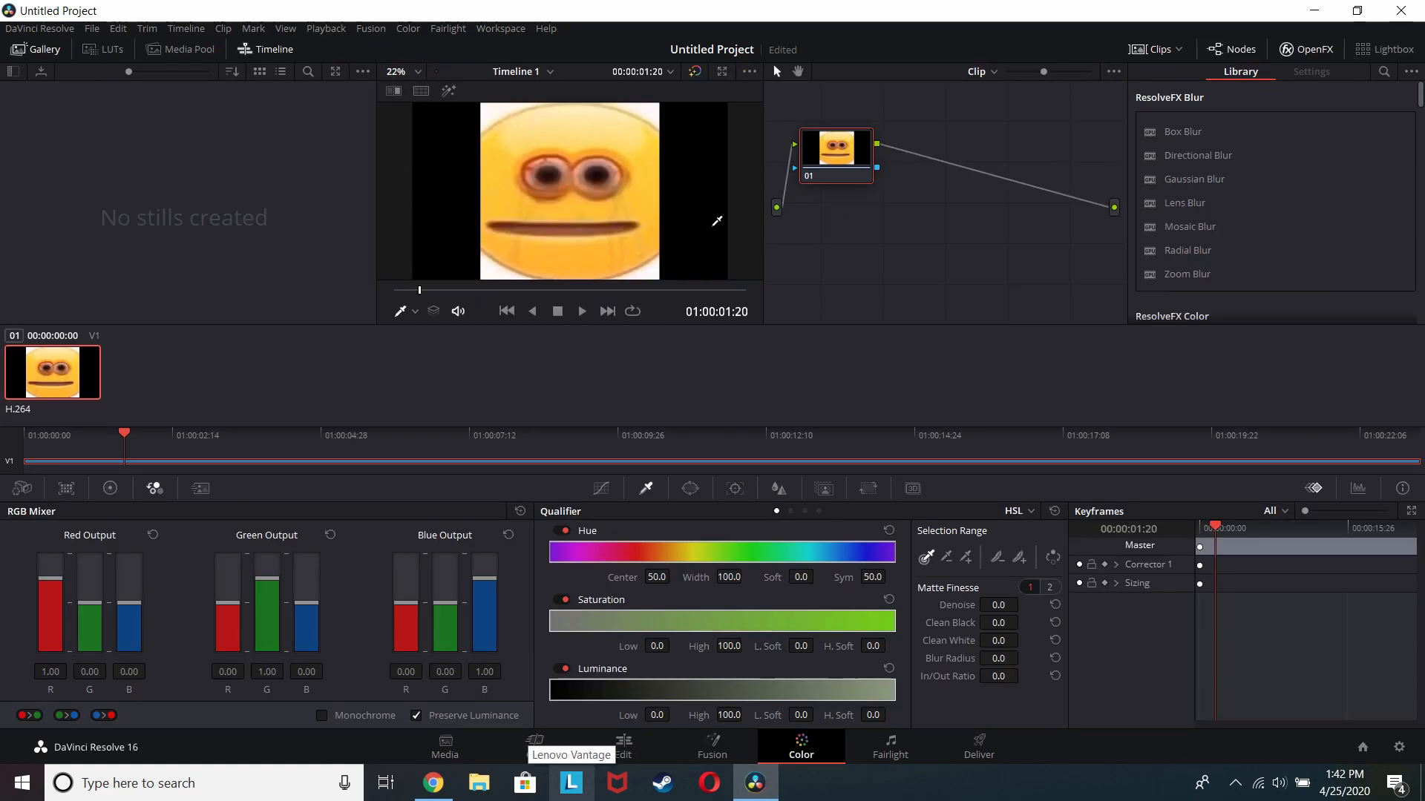
{"action": "left_click_drag", "start_coordinate": [57, 580], "coordinate": [52, 554]}
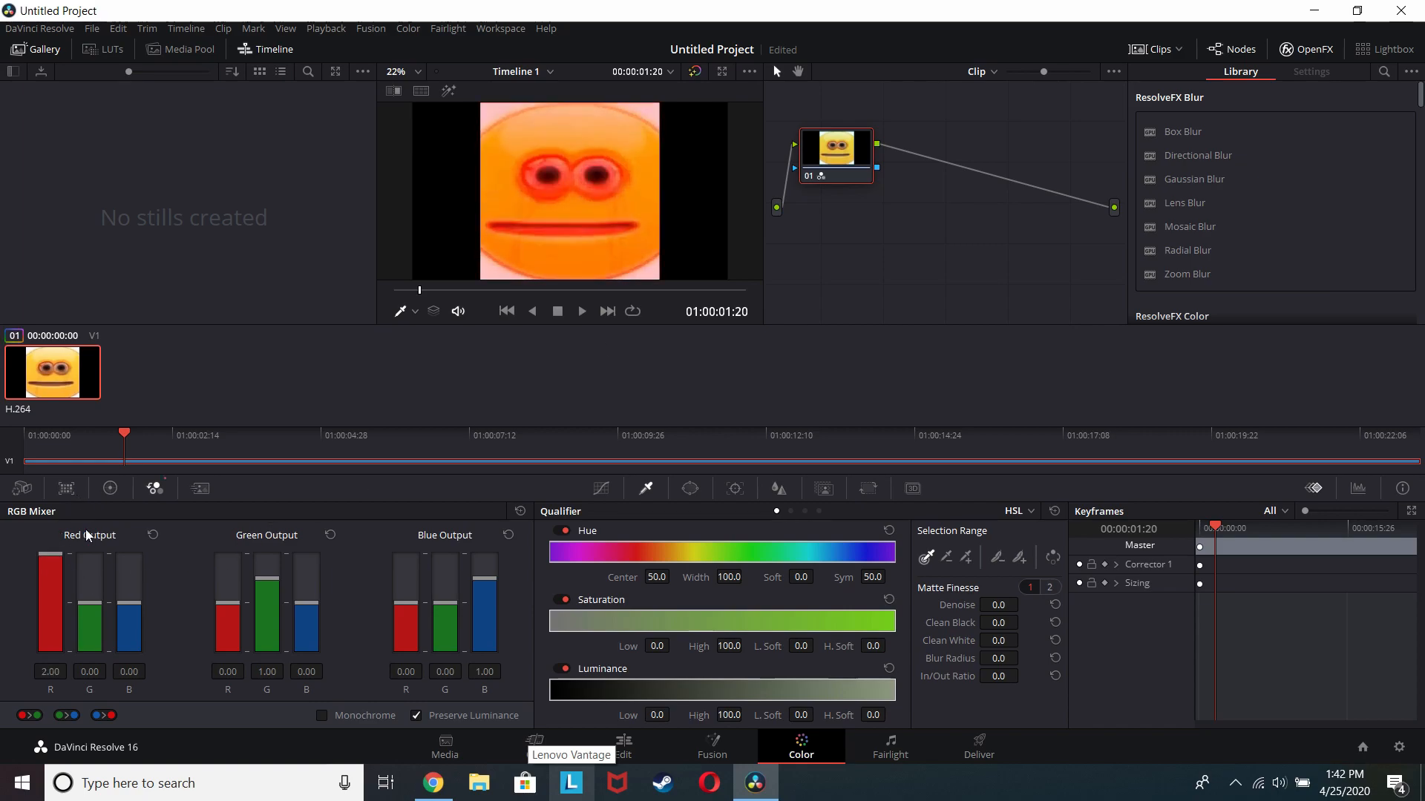
{"action": "left_click_drag", "start_coordinate": [89, 603], "coordinate": [86, 573]}
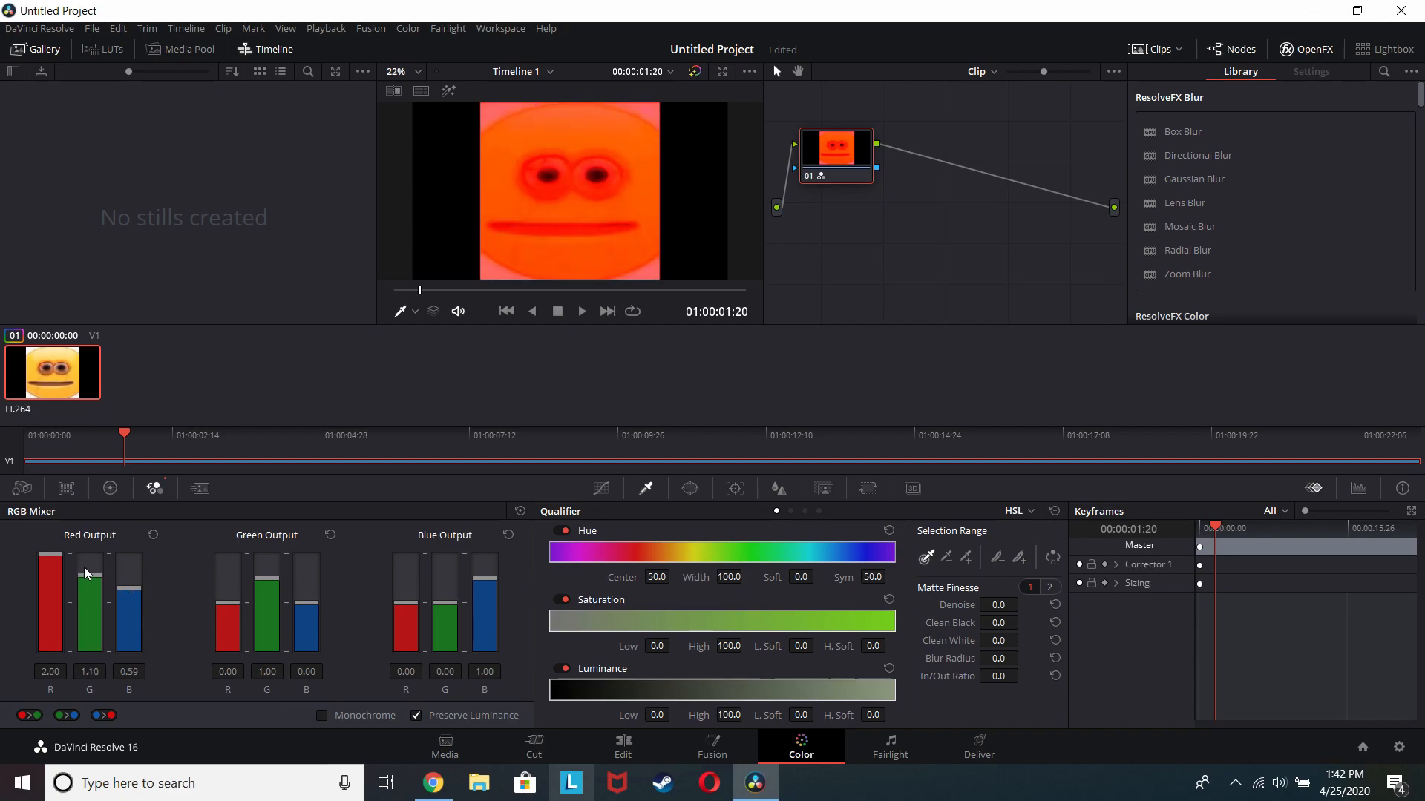
Set the mixer's Green Output to R 0.44, G 0.90, B 0.77, and the Blue Output's R to 0.69 and B to -0.72
{"action": "left_click_drag", "start_coordinate": [268, 581], "coordinate": [299, 587]}
{"action": "mouse_move", "coordinate": [401, 602]}
{"action": "left_mouse_down"}
{"action": "mouse_move", "coordinate": [406, 577]}
{"action": "mouse_move", "coordinate": [405, 590]}
{"action": "left_mouse_up"}
{"action": "left_click_drag", "start_coordinate": [445, 602], "coordinate": [491, 620]}
{"action": "mouse_move", "coordinate": [445, 578]}
{"action": "left_mouse_down"}
{"action": "mouse_move", "coordinate": [448, 614]}
{"action": "mouse_move", "coordinate": [447, 558]}
{"action": "mouse_move", "coordinate": [446, 579]}
{"action": "left_mouse_up"}
Raise the Red Output's G to 2.00 and B to 0.90, and set the Blue Output's G to 1.10
{"action": "left_click_drag", "start_coordinate": [88, 570], "coordinate": [89, 547]}
{"action": "left_click", "coordinate": [131, 590]}
{"action": "left_click_drag", "start_coordinate": [130, 590], "coordinate": [134, 581]}
{"action": "left_click_drag", "start_coordinate": [444, 581], "coordinate": [446, 573]}
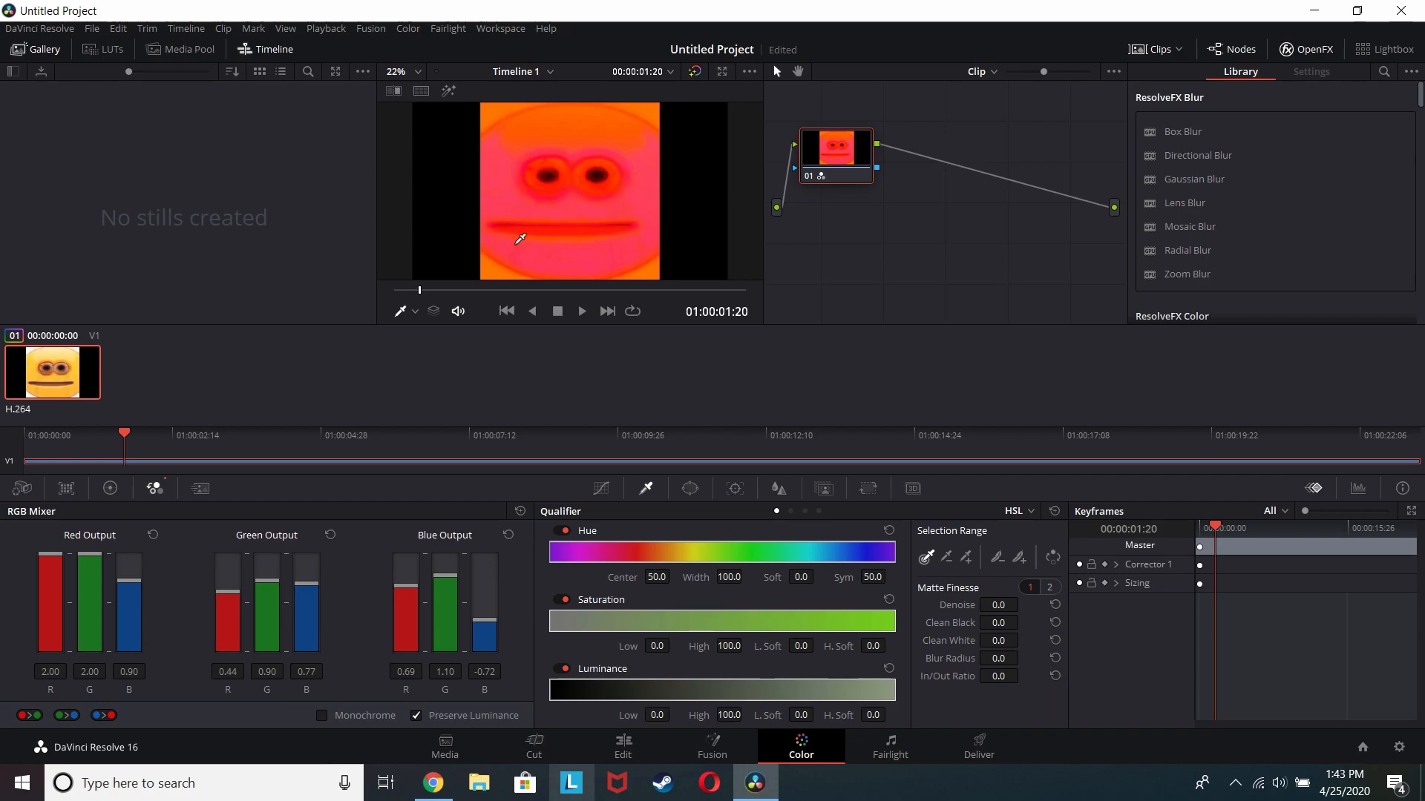
On the Edit page, stretch the emoji horizontally beyond the frame to a Zoom X of about 2.667
{"action": "left_click", "coordinate": [624, 746]}
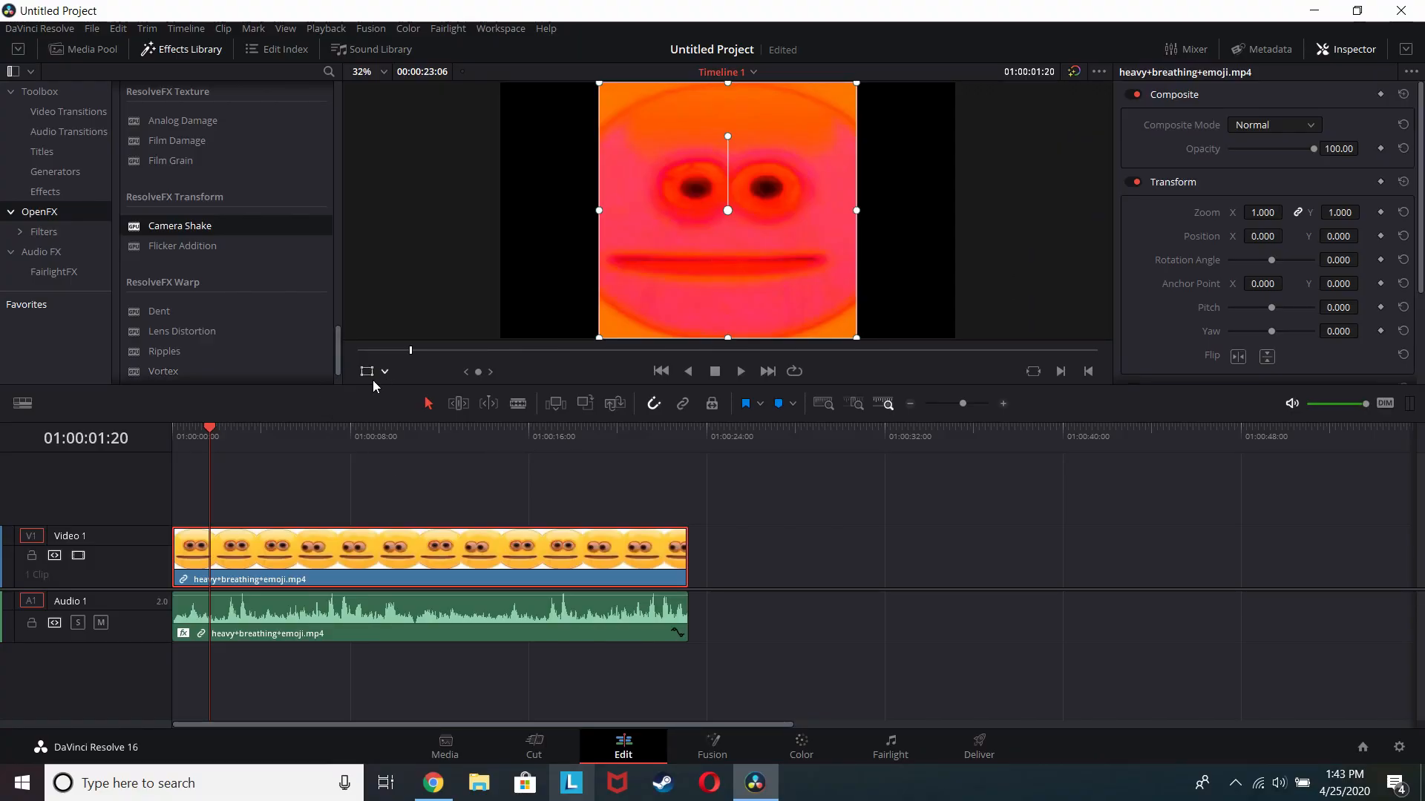
{"action": "left_click", "coordinate": [365, 373]}
{"action": "left_click", "coordinate": [365, 372]}
{"action": "left_click_drag", "start_coordinate": [855, 211], "coordinate": [1070, 204]}
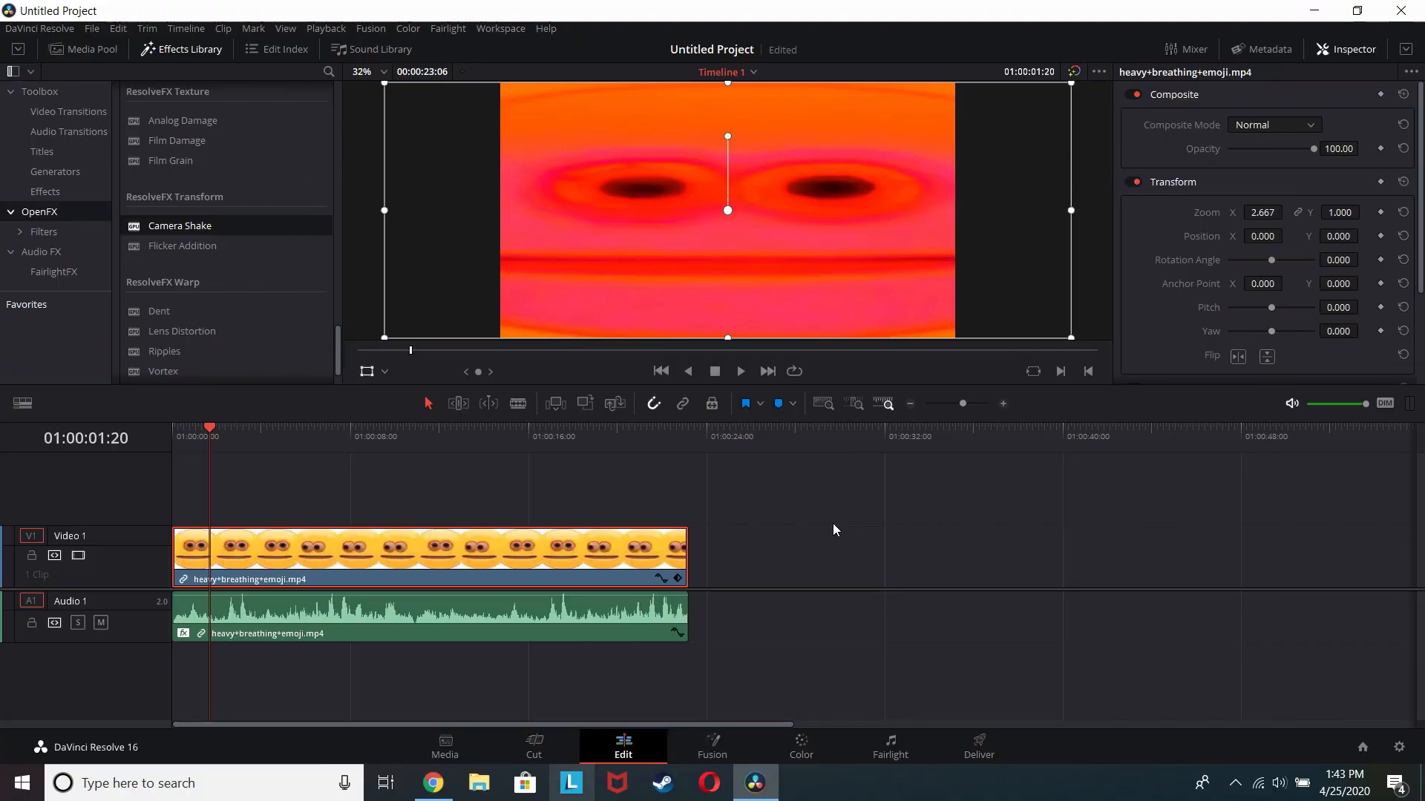
{"action": "left_click", "coordinate": [832, 523]}
Apply the ResolveFX Transform Camera Shake effect to the emoji video clip
{"action": "scroll", "coordinate": [173, 166], "scroll_direction": "up", "scroll_amount": 10}
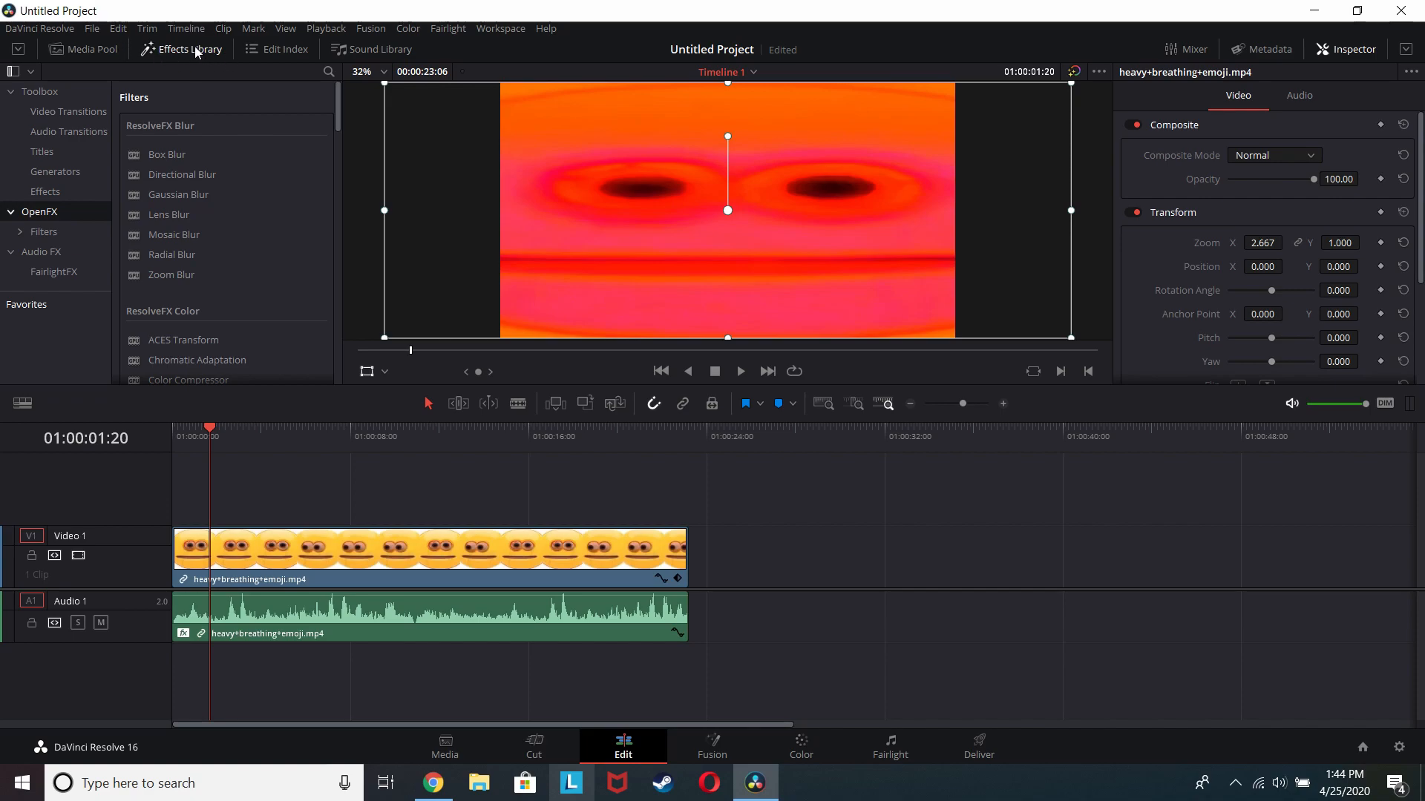
{"action": "scroll", "coordinate": [211, 197], "scroll_direction": "down", "scroll_amount": 10}
{"action": "scroll", "coordinate": [209, 227], "scroll_direction": "down", "scroll_amount": 10}
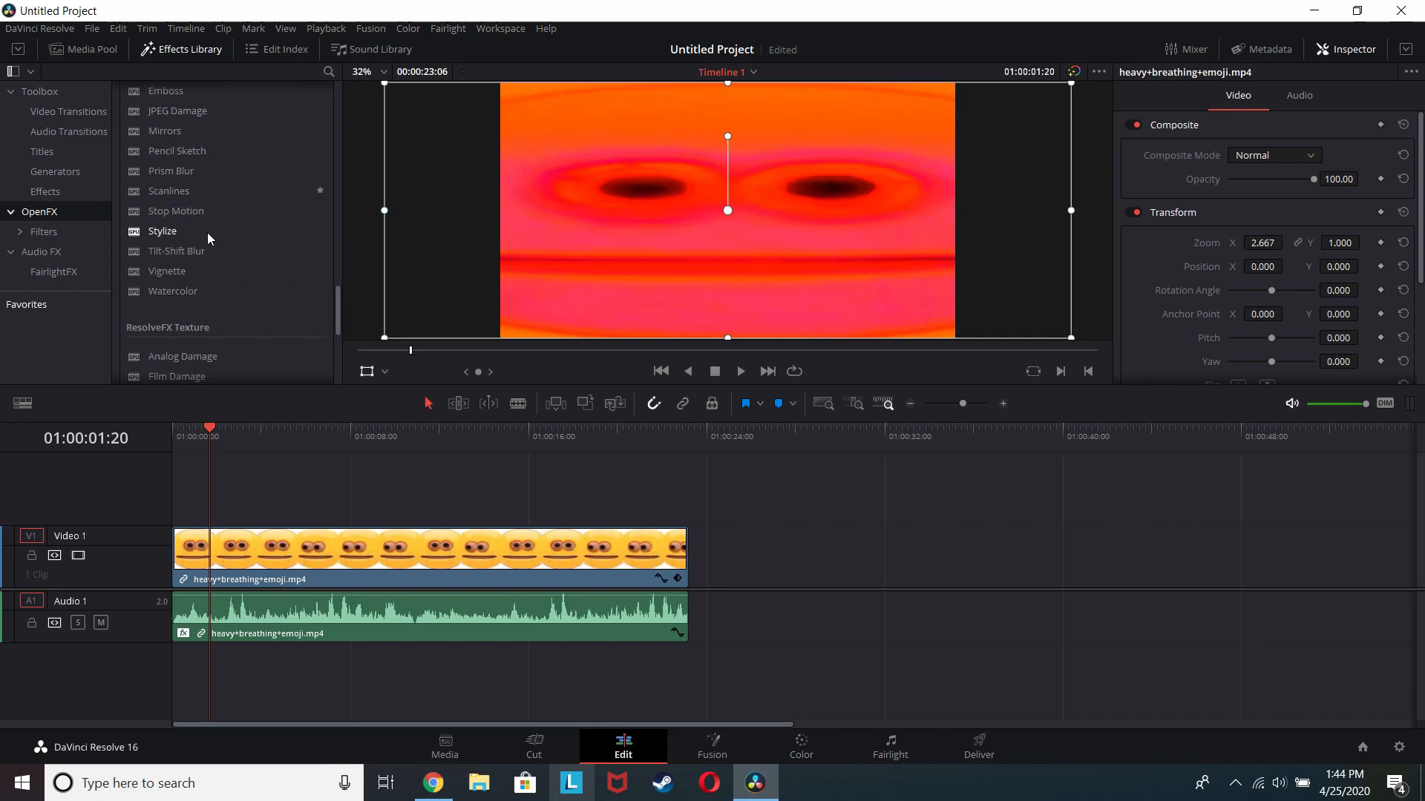
{"action": "scroll", "coordinate": [207, 233], "scroll_direction": "down", "scroll_amount": 3}
{"action": "scroll", "coordinate": [195, 284], "scroll_direction": "down", "scroll_amount": 1}
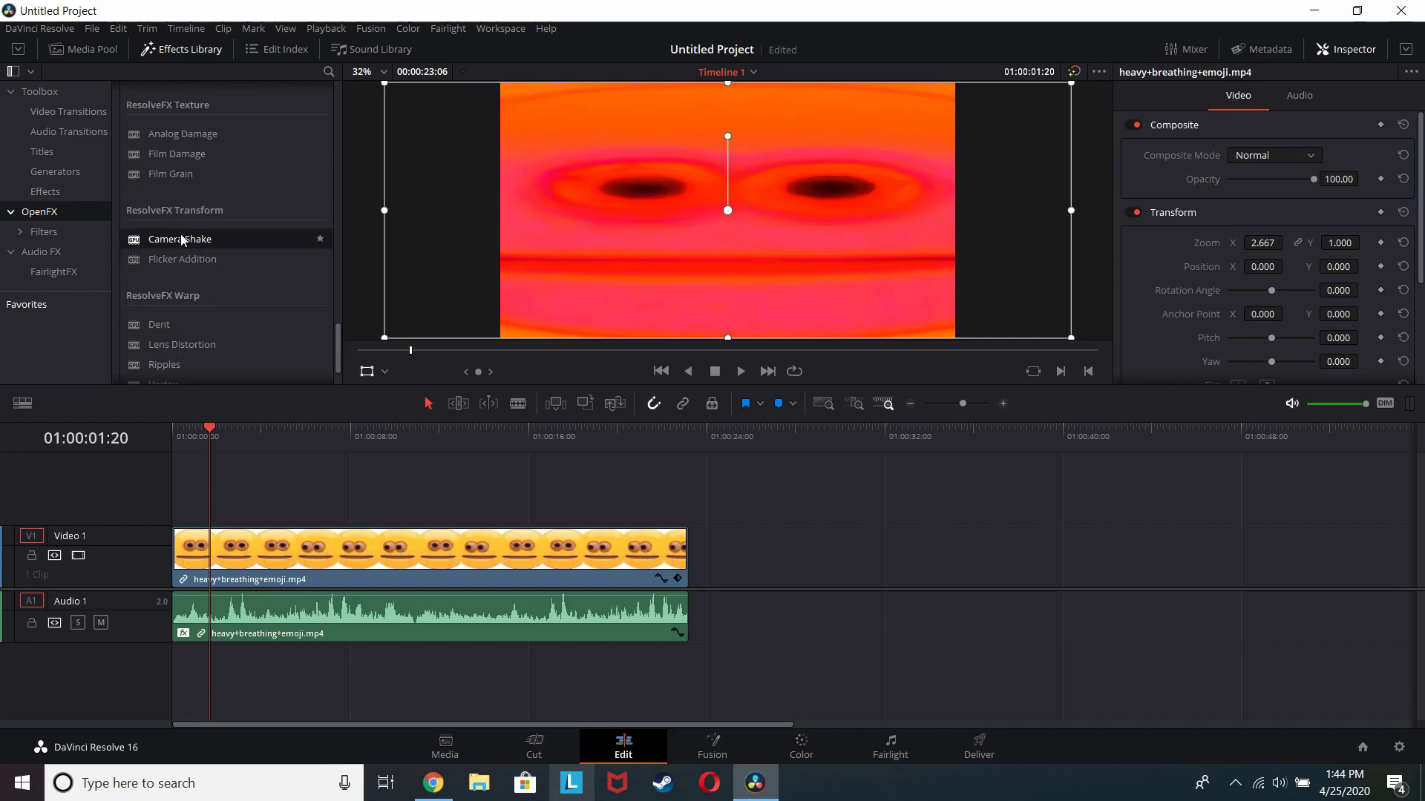
{"action": "left_click_drag", "start_coordinate": [177, 239], "coordinate": [451, 549]}
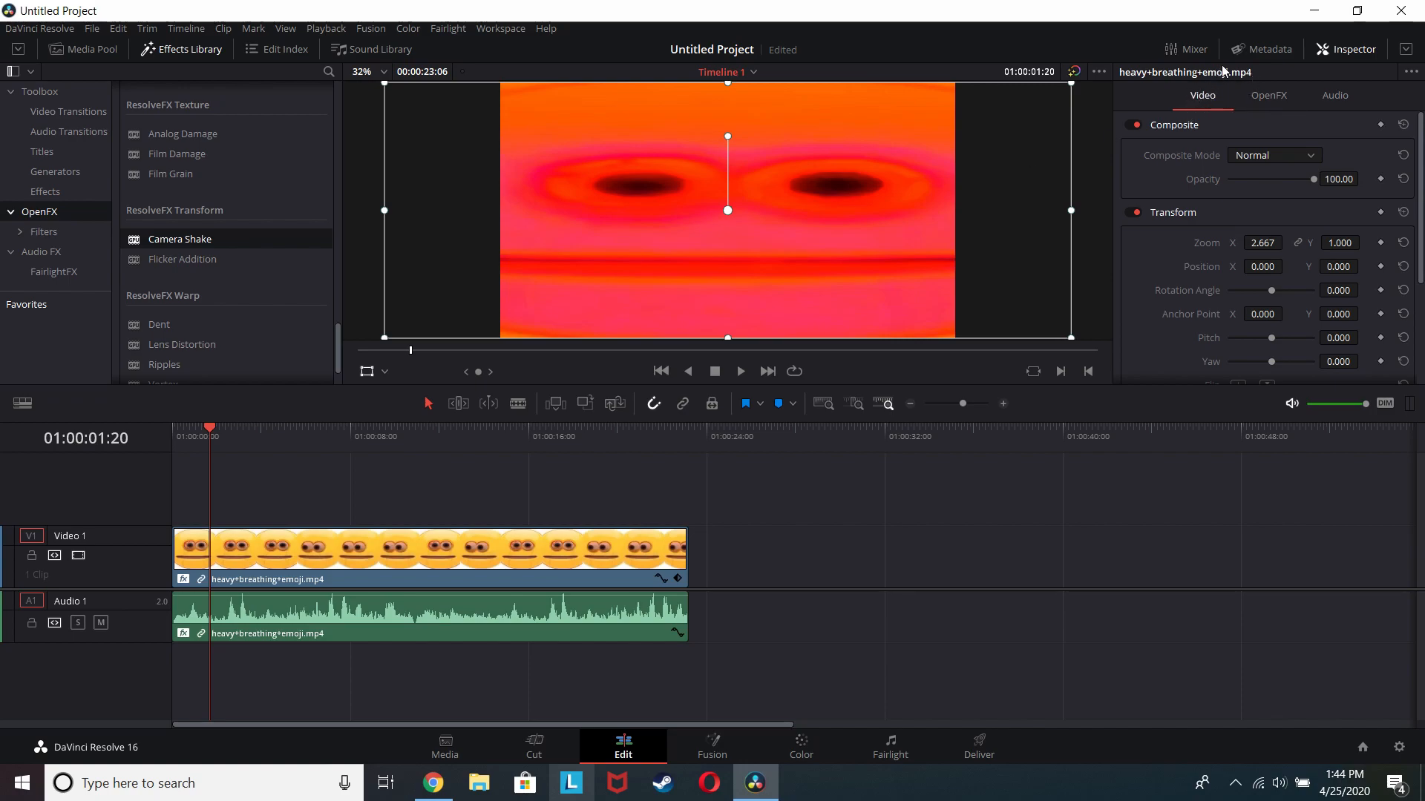
Set the Camera Shake's Speed Scale to 2.000 and preview the shake
{"action": "left_click", "coordinate": [1270, 97]}
{"action": "scroll", "coordinate": [1259, 173], "scroll_direction": "up", "scroll_amount": 3}
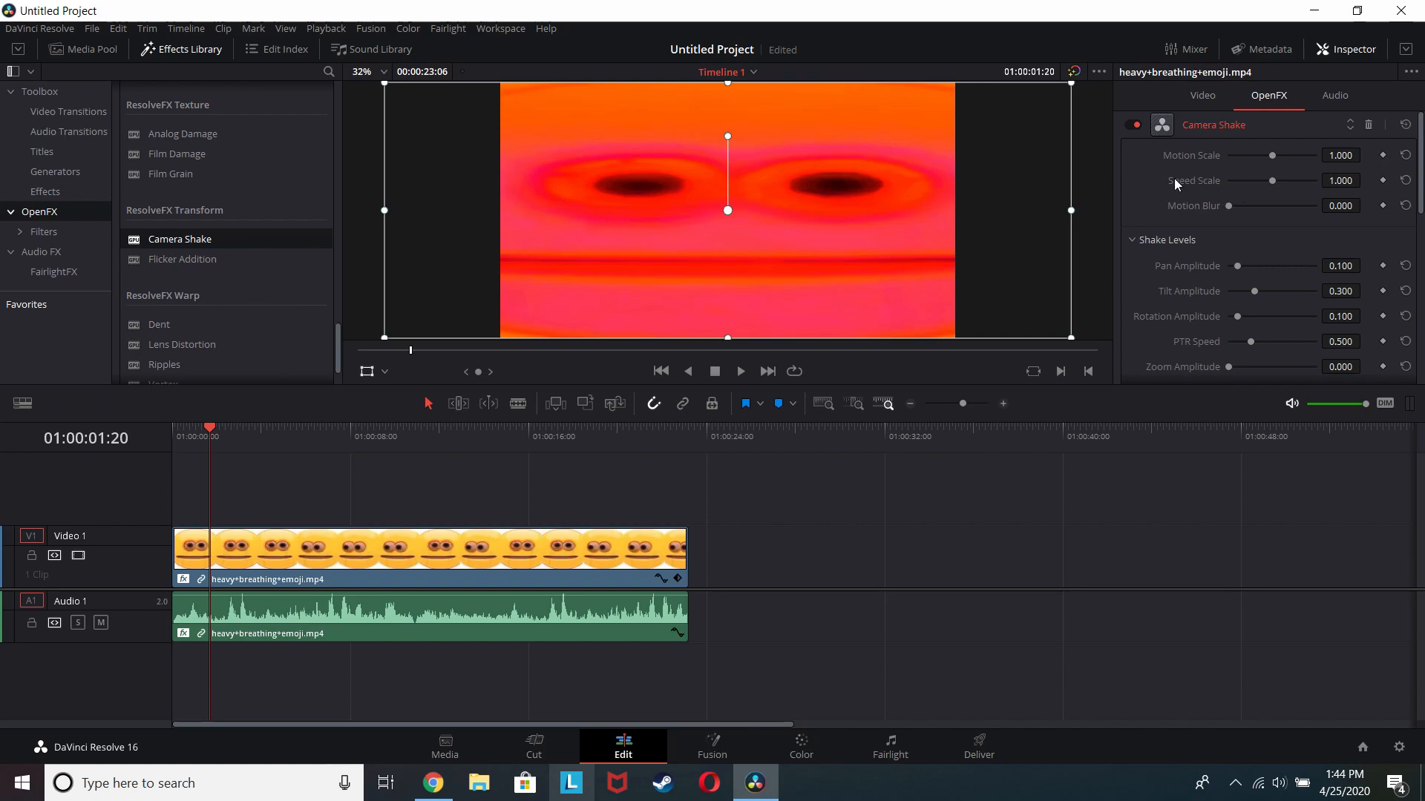
{"action": "left_click_drag", "start_coordinate": [1271, 181], "coordinate": [1316, 180]}
{"action": "key", "text": "space"}
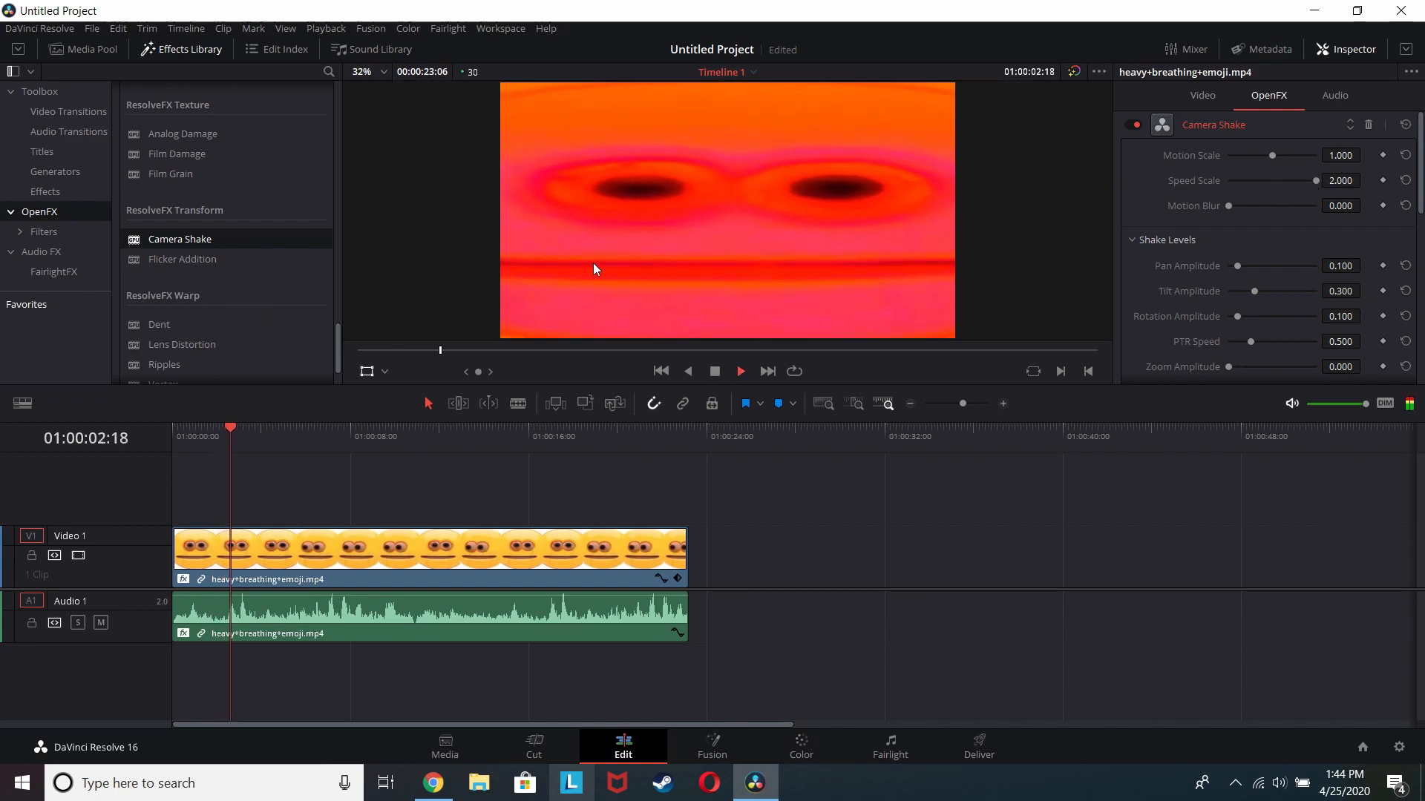
{"action": "key", "text": "space"}
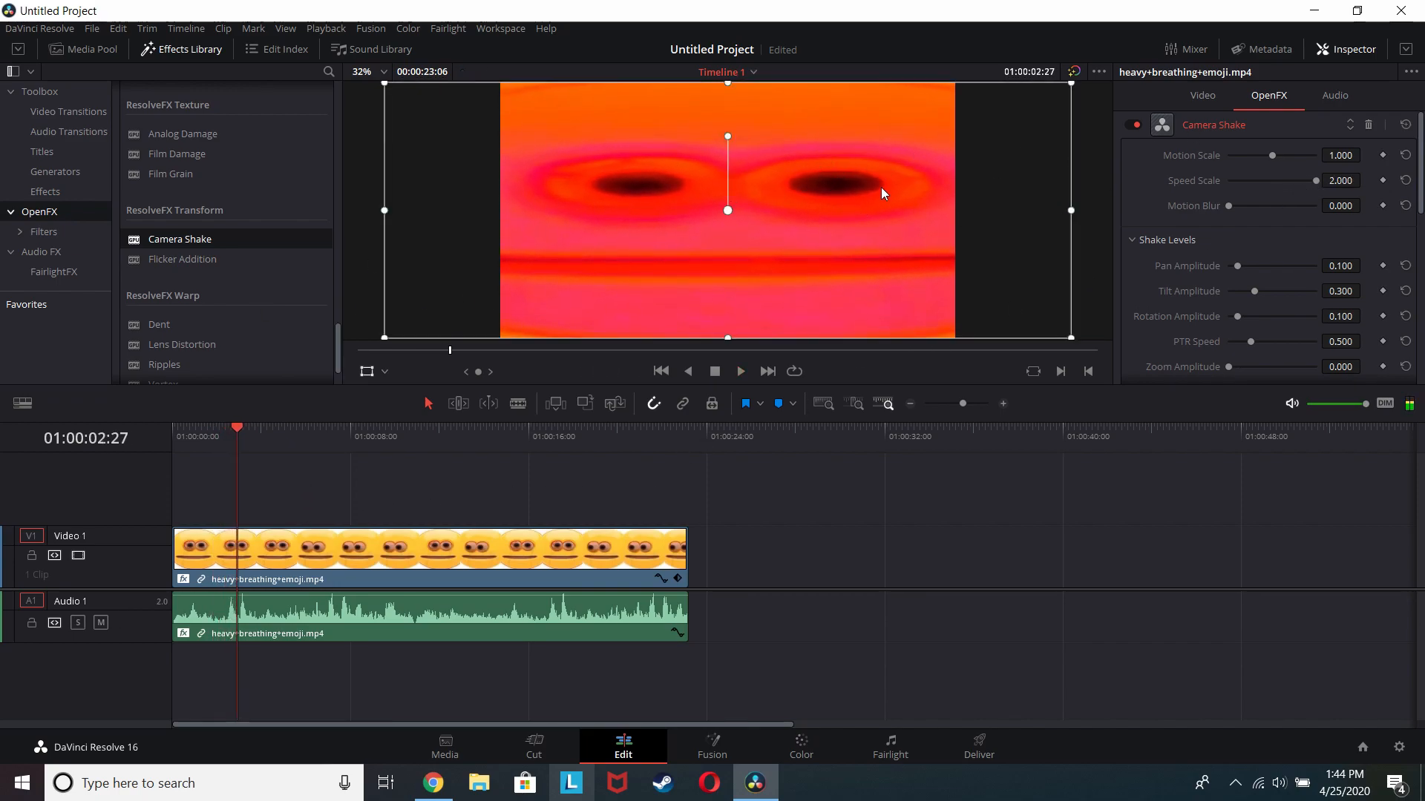
Raise the Camera Shake's Motion Scale to about 1.695 and replay the clip from near its start
{"action": "left_click_drag", "start_coordinate": [1270, 159], "coordinate": [1304, 156]}
{"action": "left_click_drag", "start_coordinate": [236, 430], "coordinate": [222, 436]}
{"action": "left_click", "coordinate": [198, 443]}
{"action": "key", "text": "space"}
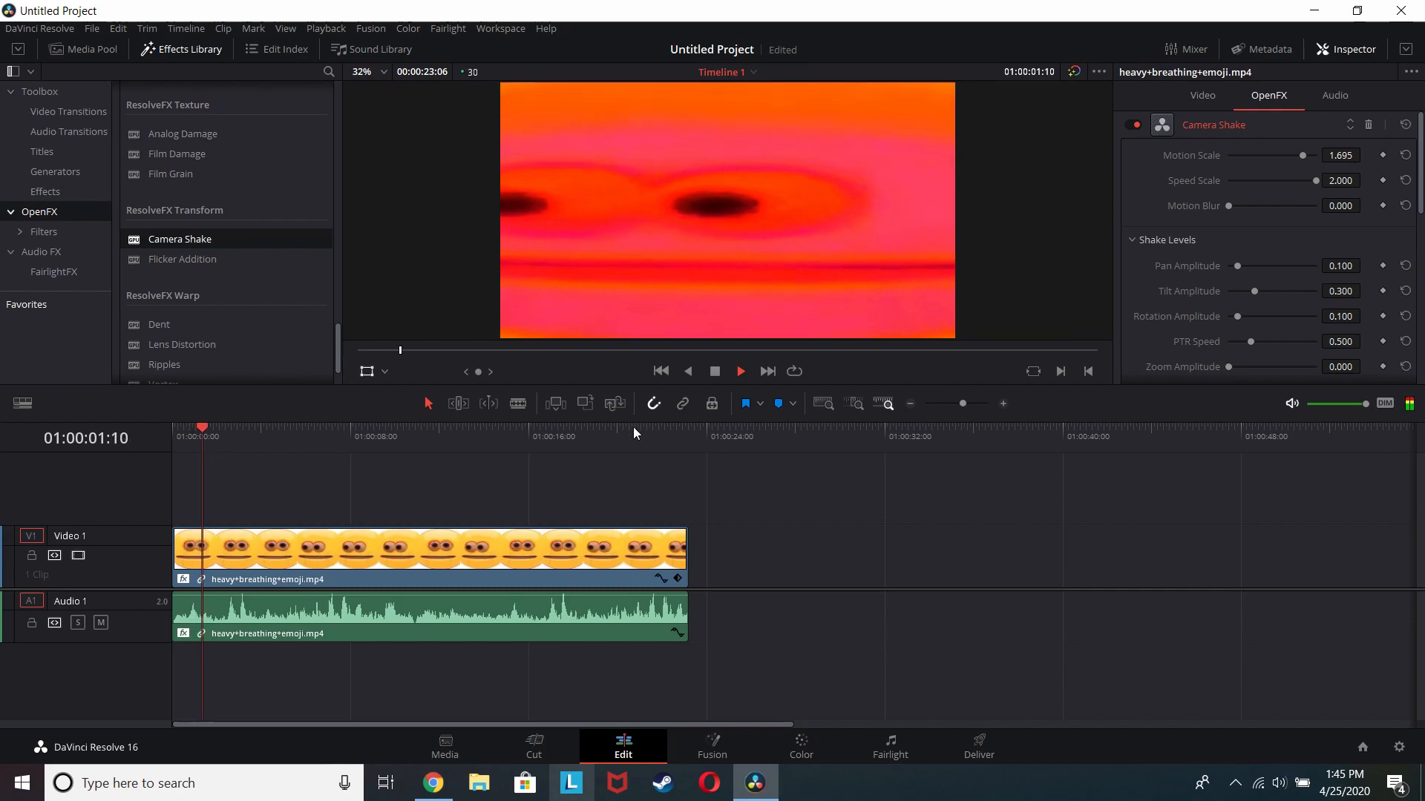
{"action": "scroll", "coordinate": [1243, 272], "scroll_direction": "down", "scroll_amount": 1}
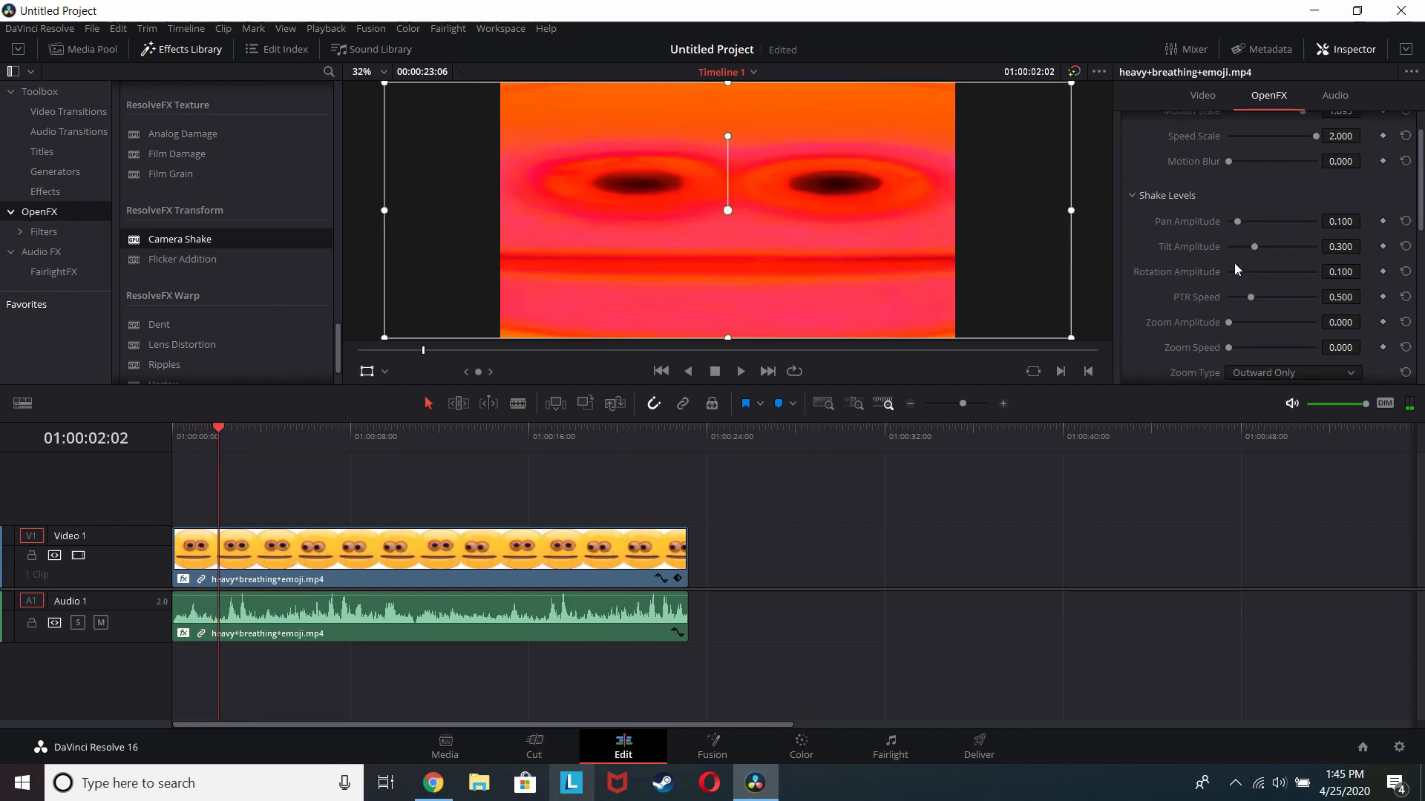
Raise the Camera Shake's Tilt Amplitude to about 0.780 and preview the clip from its start
{"action": "key", "text": "Home"}
{"action": "scroll", "coordinate": [1224, 295], "scroll_direction": "up", "scroll_amount": 1}
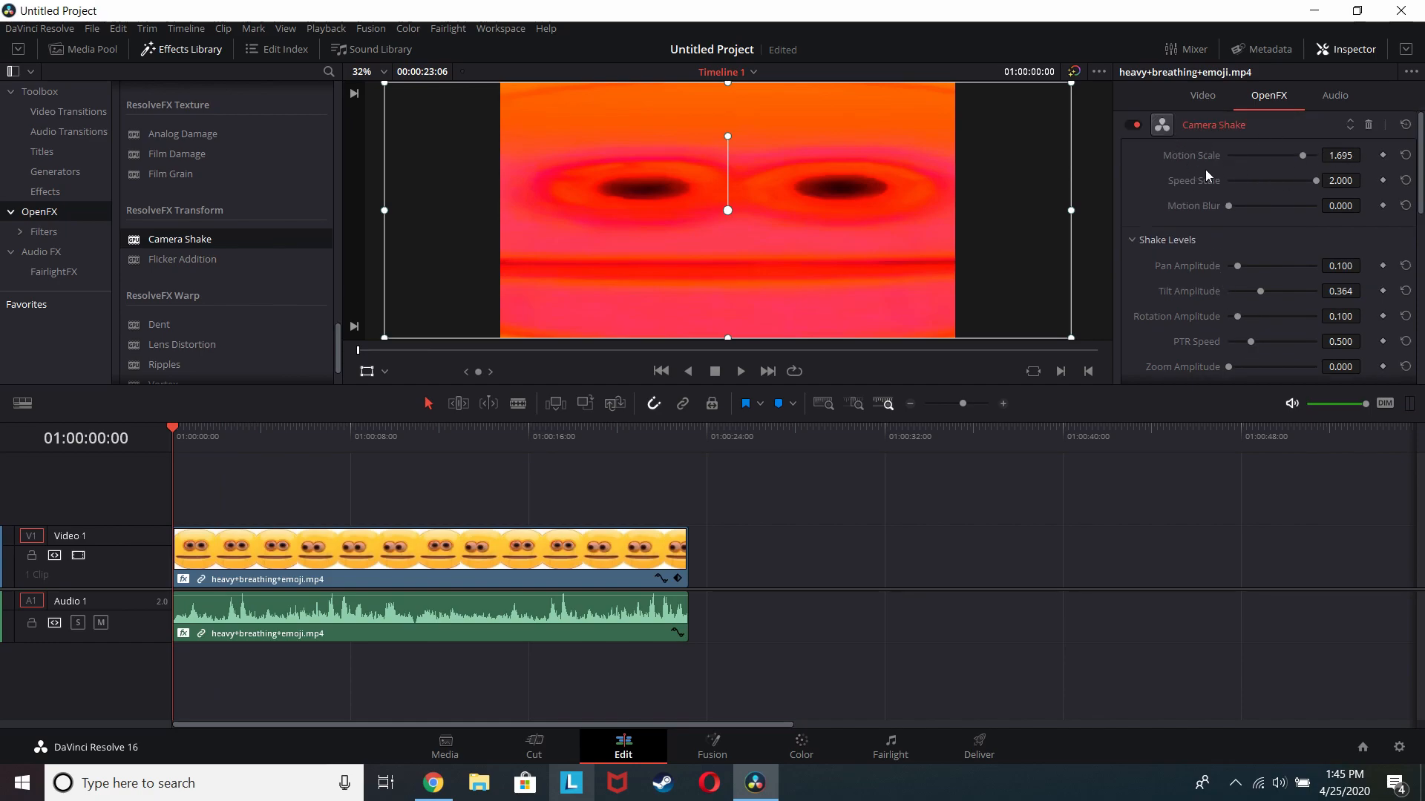
{"action": "scroll", "coordinate": [1156, 193], "scroll_direction": "down", "scroll_amount": 1}
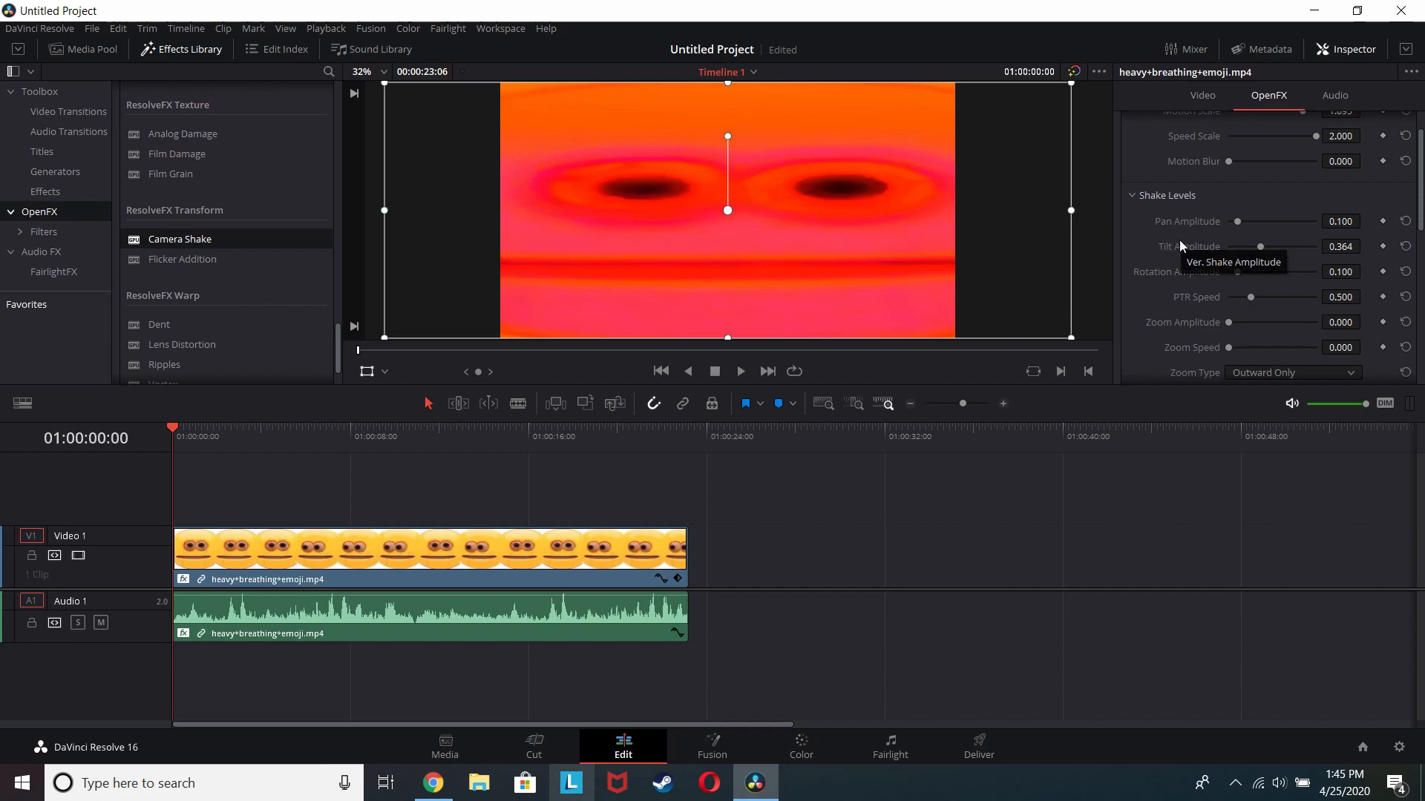
{"action": "left_click_drag", "start_coordinate": [1266, 242], "coordinate": [1297, 242]}
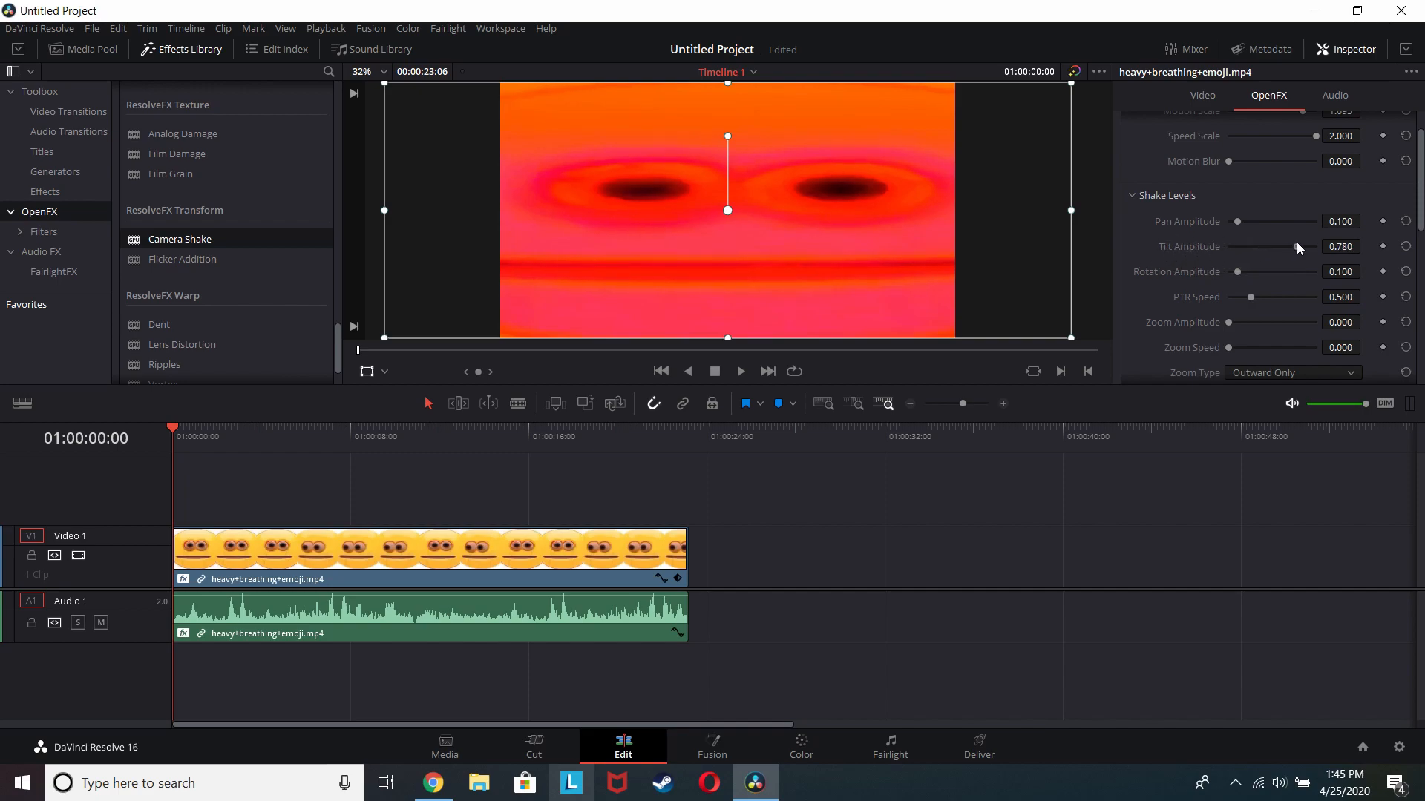
{"action": "key", "text": "space"}
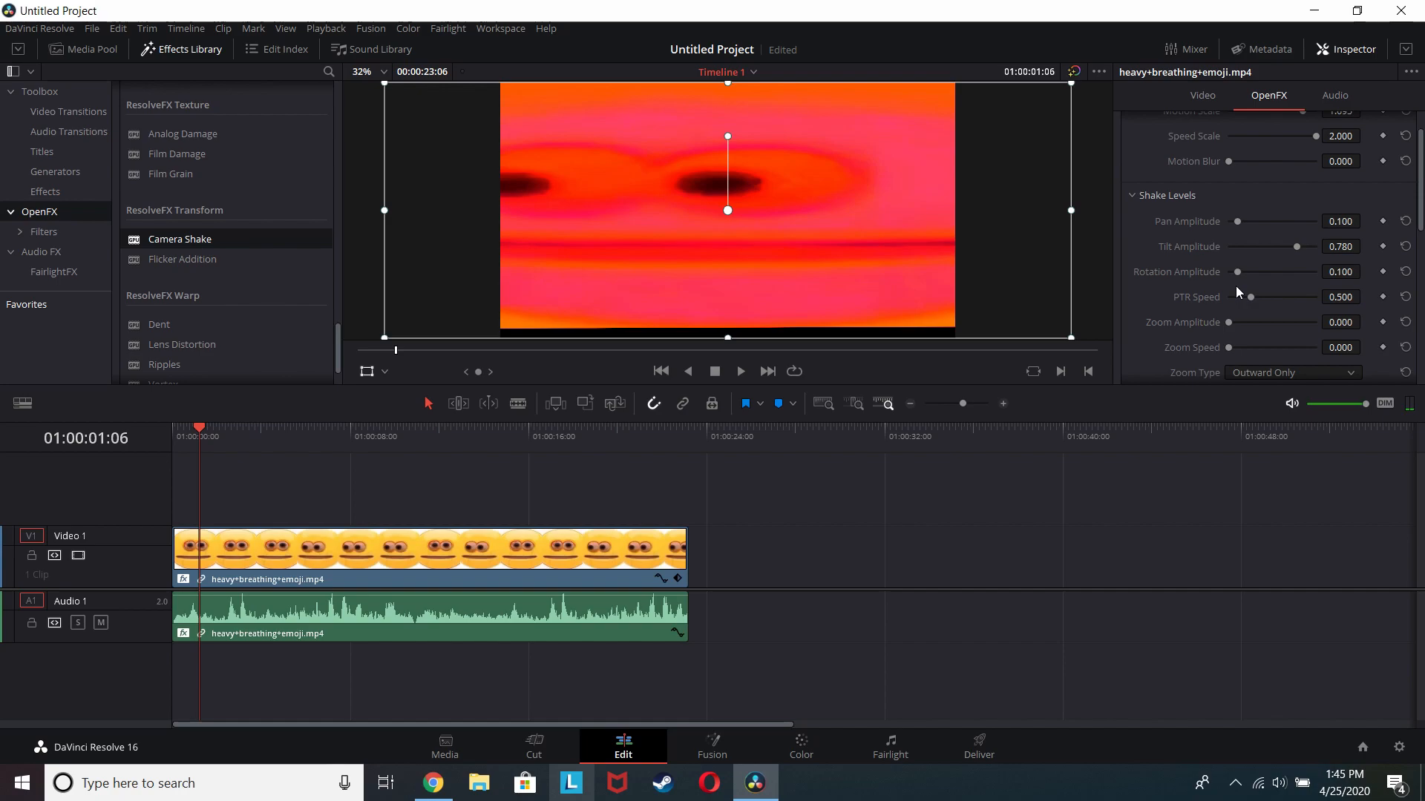
Raise the Camera Shake's PTR Speed to about 1.271 and play a short stretch of the clip
{"action": "scroll", "coordinate": [1236, 287], "scroll_direction": "down", "scroll_amount": 1}
{"action": "left_click_drag", "start_coordinate": [1251, 251], "coordinate": [1284, 254]}
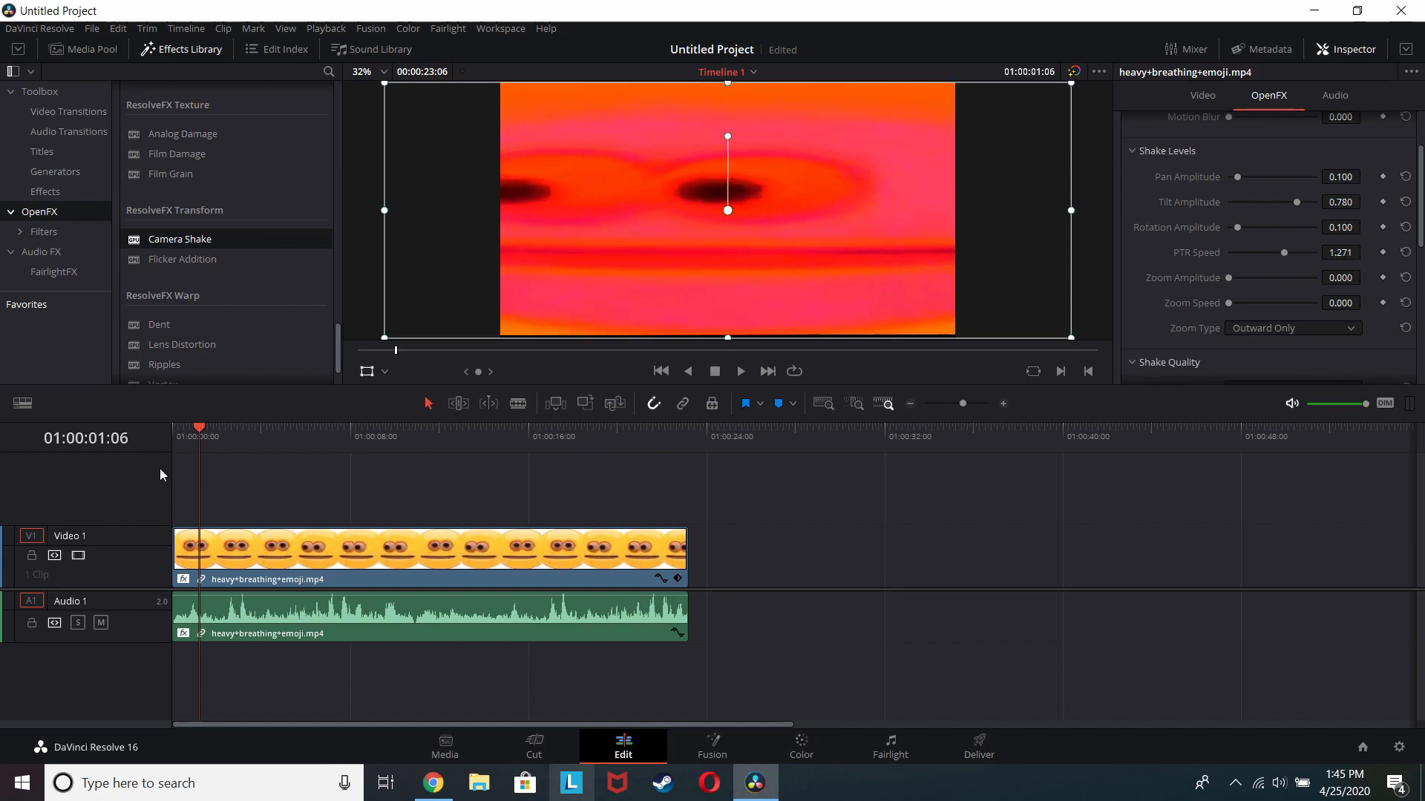
{"action": "key", "text": "space"}
{"action": "key", "text": "space"}
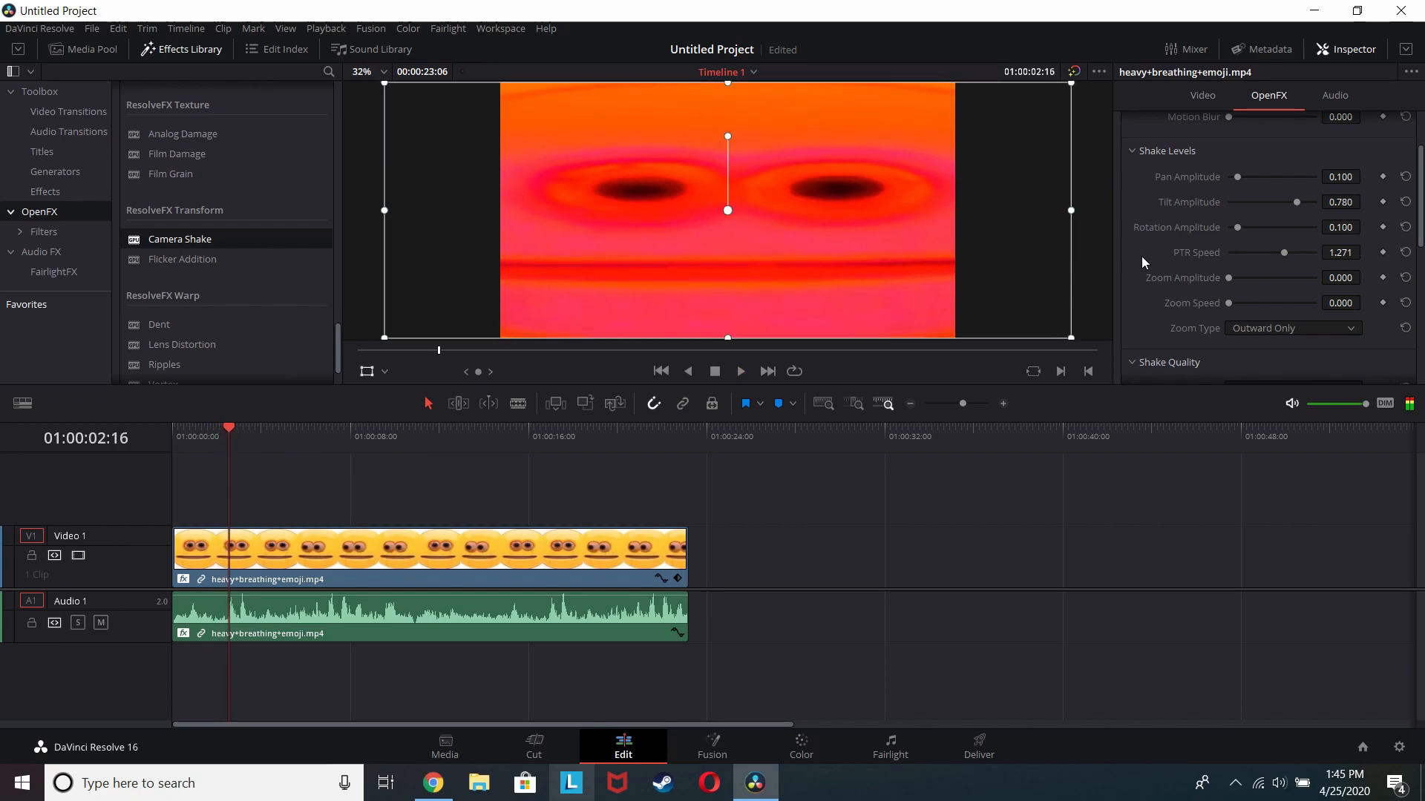
Set the Camera Shake's Zoom Speed to about 1.339 and Zoom Amplitude to about 0.390, previewing the shake
{"action": "scroll", "coordinate": [1215, 271], "scroll_direction": "down", "scroll_amount": 1}
{"action": "left_click_drag", "start_coordinate": [1229, 258], "coordinate": [1286, 252]}
{"action": "key", "text": "space"}
{"action": "left_click_drag", "start_coordinate": [1226, 233], "coordinate": [1262, 233]}
{"action": "key", "text": "space"}
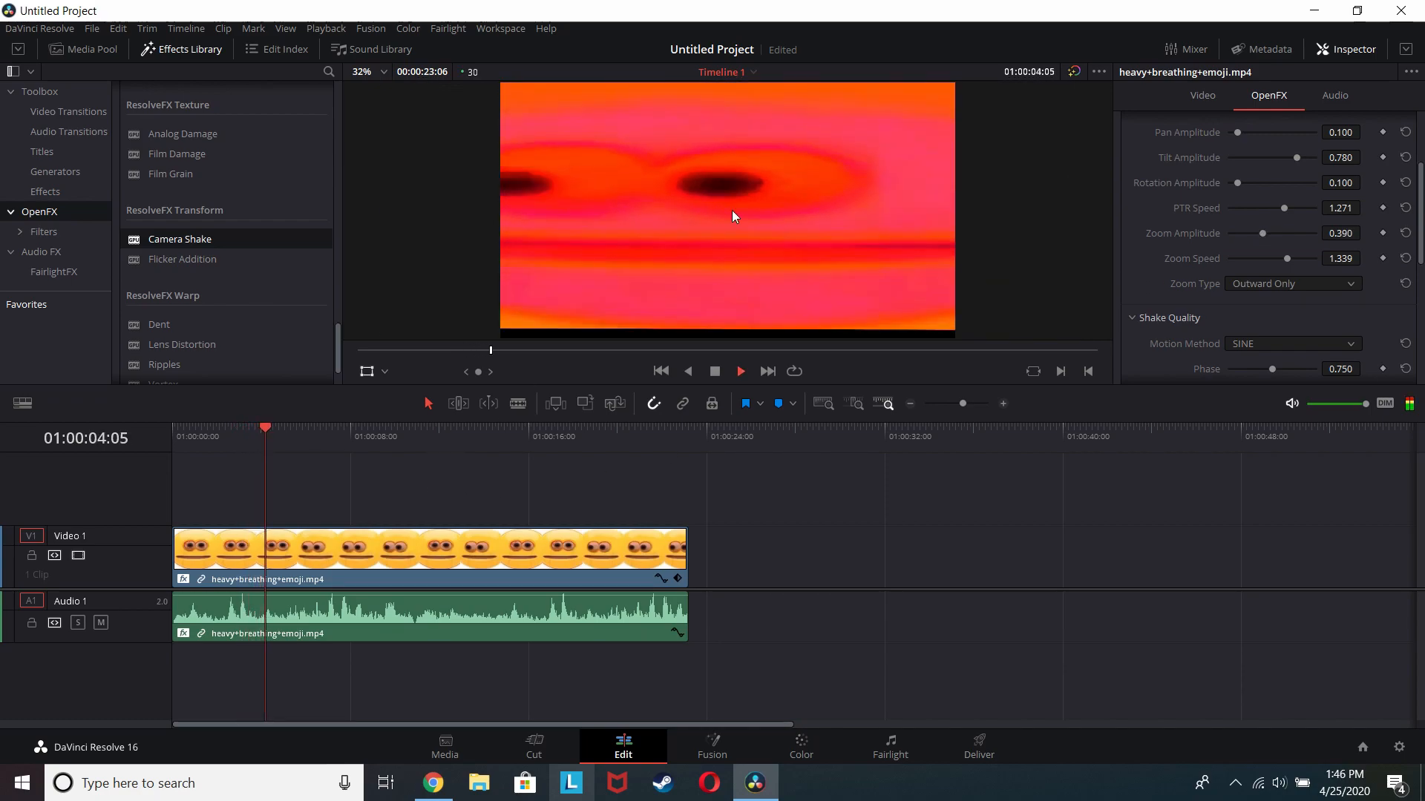
Stop playback and set the Camera Shake's Zoom Amplitude back to 0.000
{"action": "key", "text": "space"}
{"action": "left_click_drag", "start_coordinate": [1262, 233], "coordinate": [1139, 239]}
{"action": "scroll", "coordinate": [1134, 215], "scroll_direction": "up", "scroll_amount": 3}
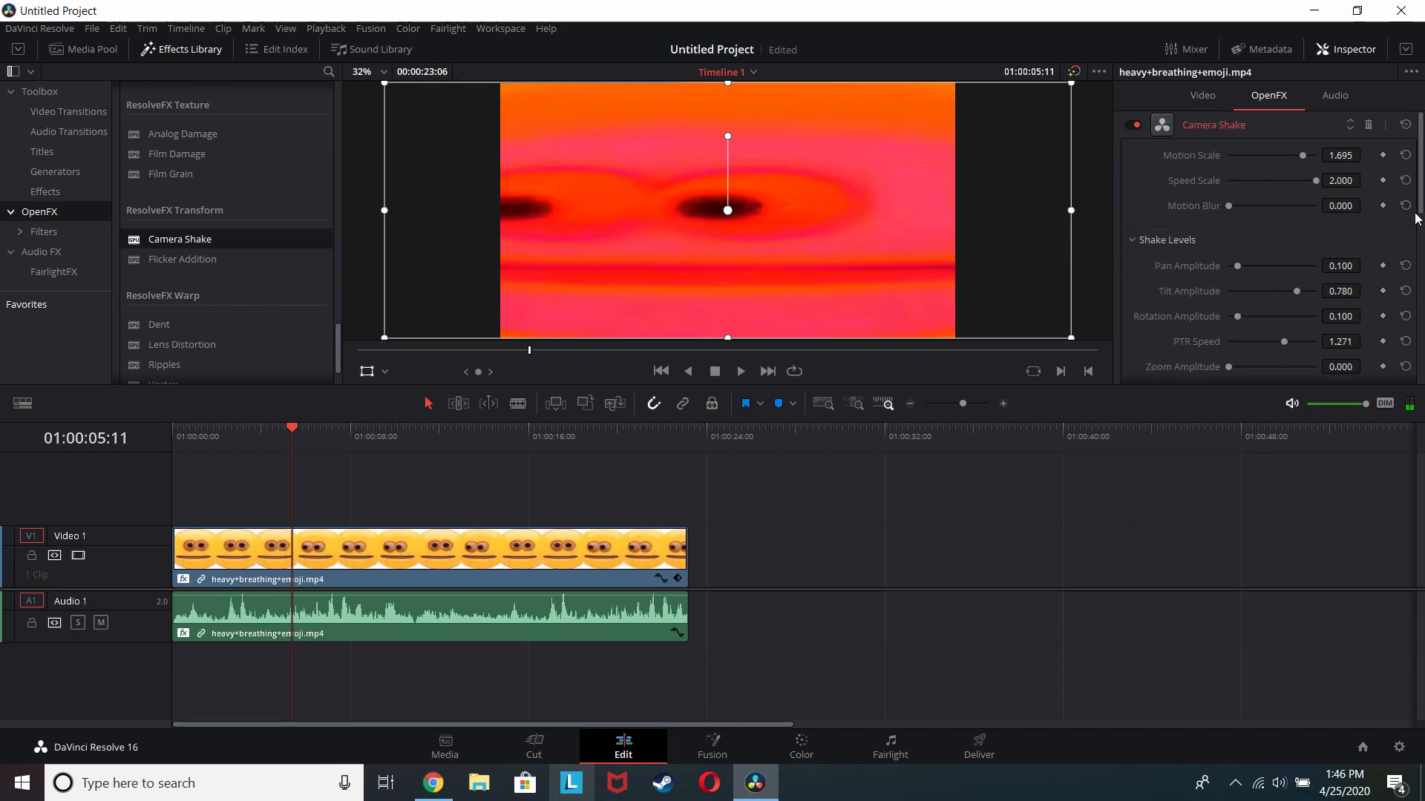